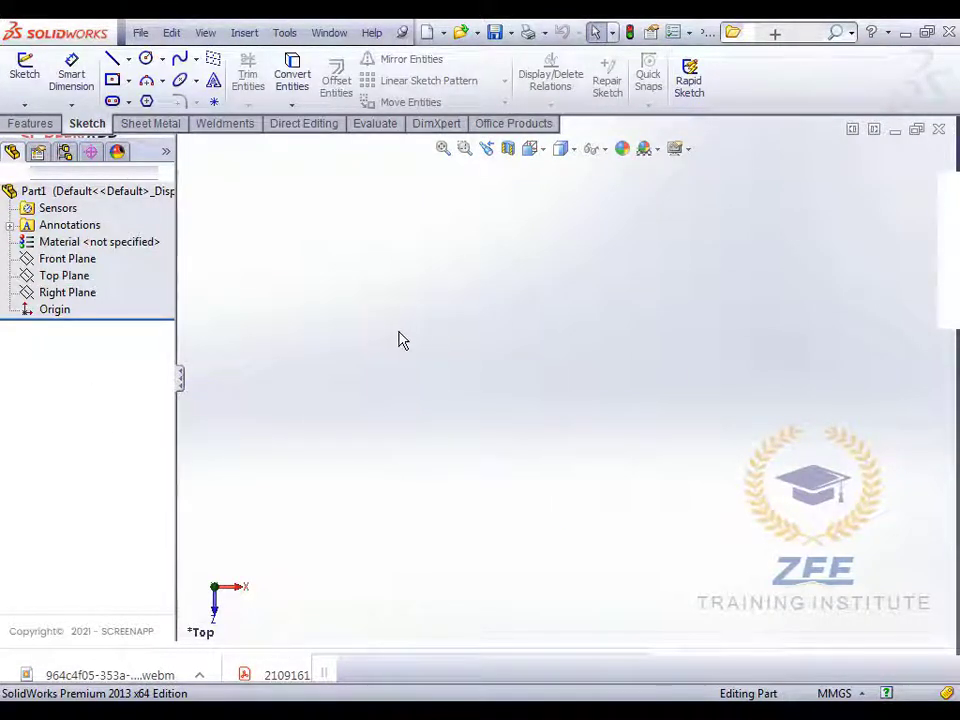
Step: Start a sketch on the Top Plane and draw a centre-based circle of about 40 mm radius, centred about 116 mm left of the origin
click(62, 276)
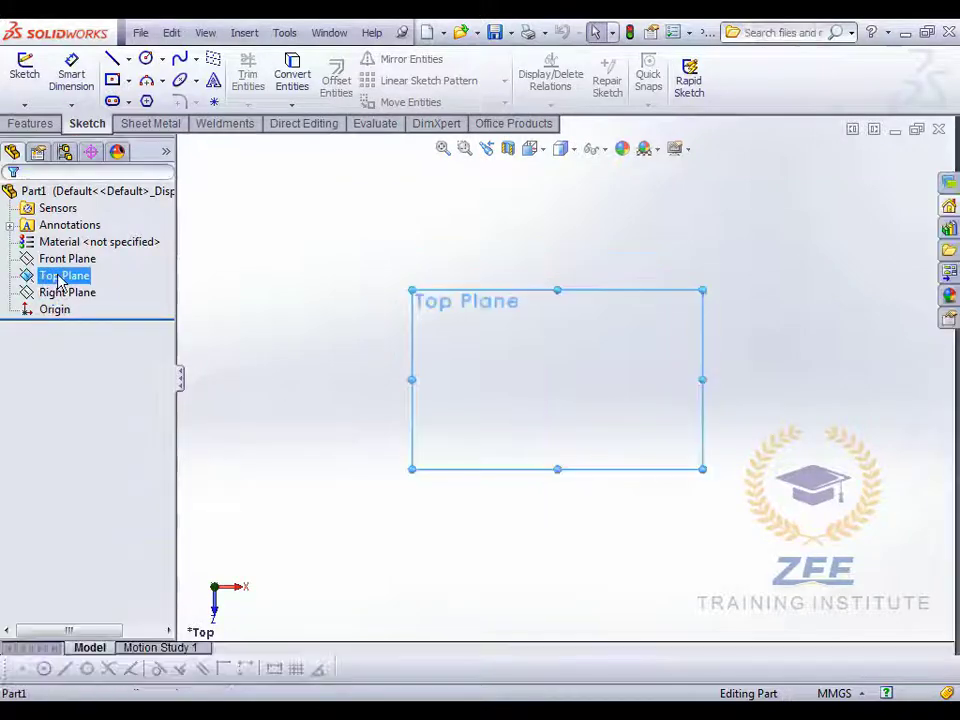
click(24, 70)
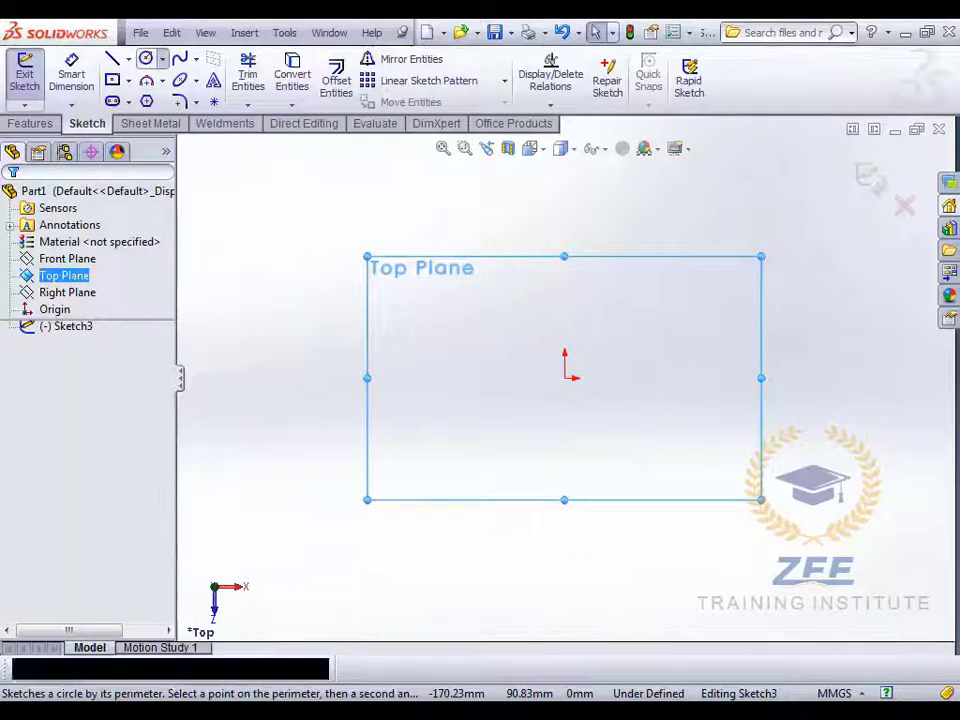
click(145, 58)
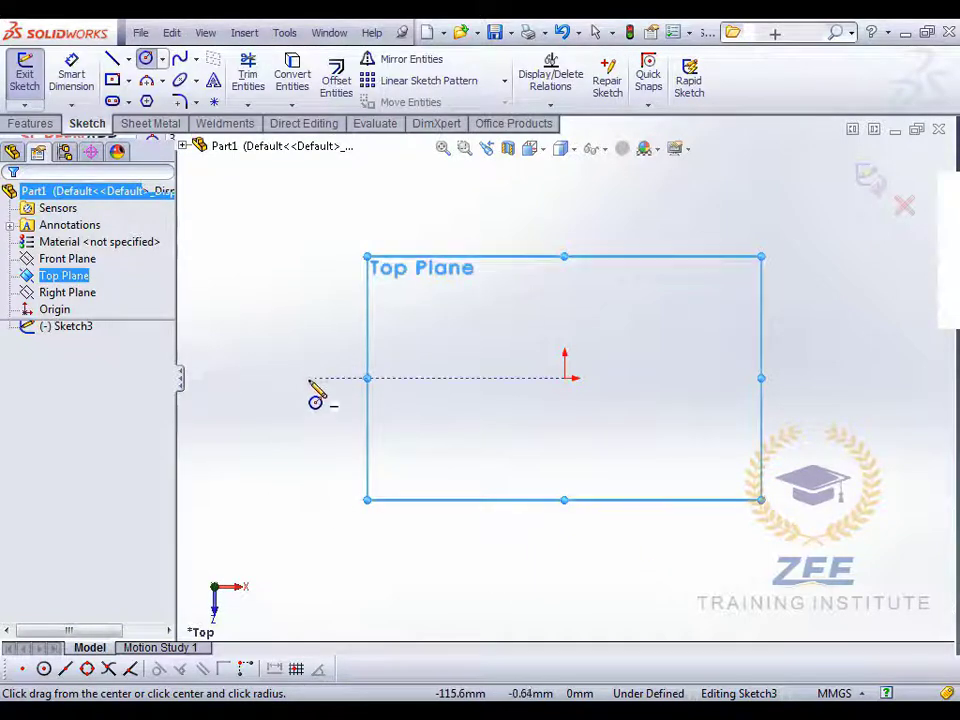
click(309, 378)
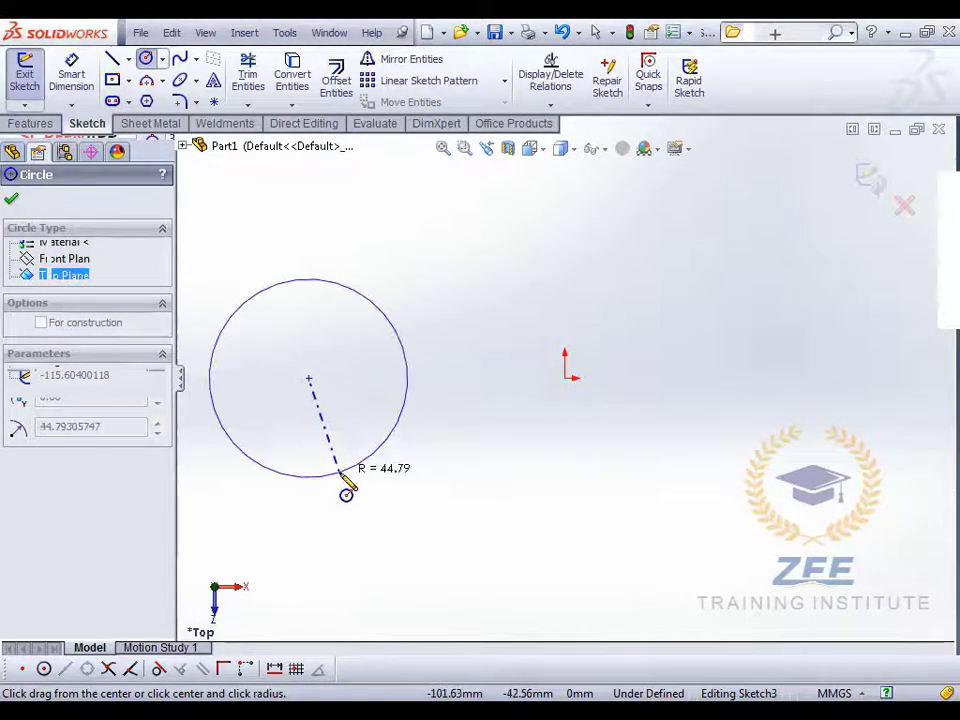
click(354, 477)
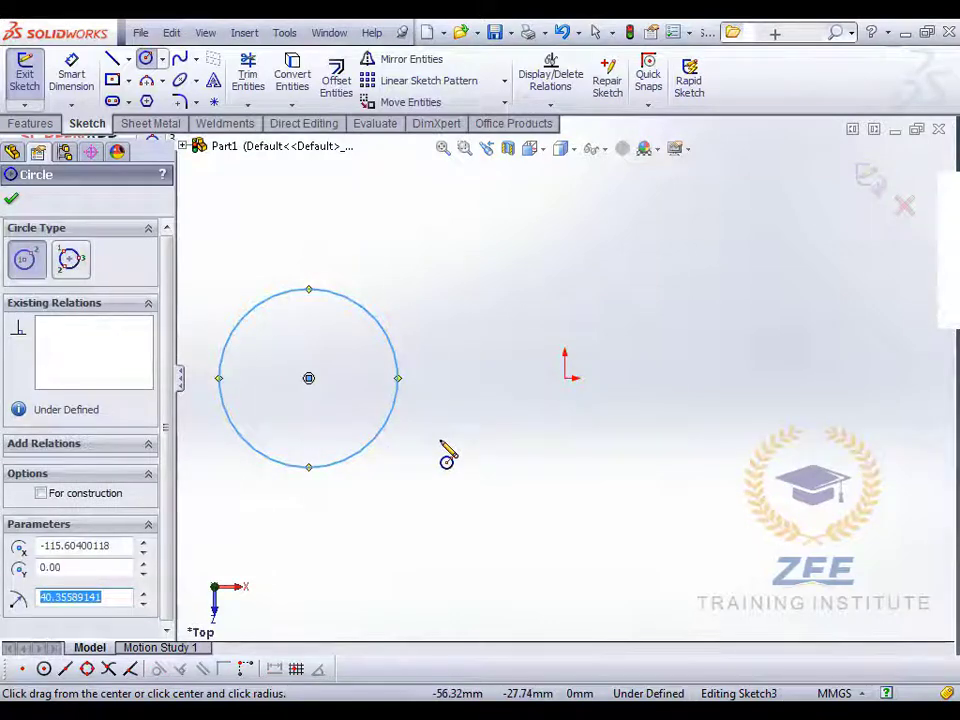
click(12, 198)
key(z)
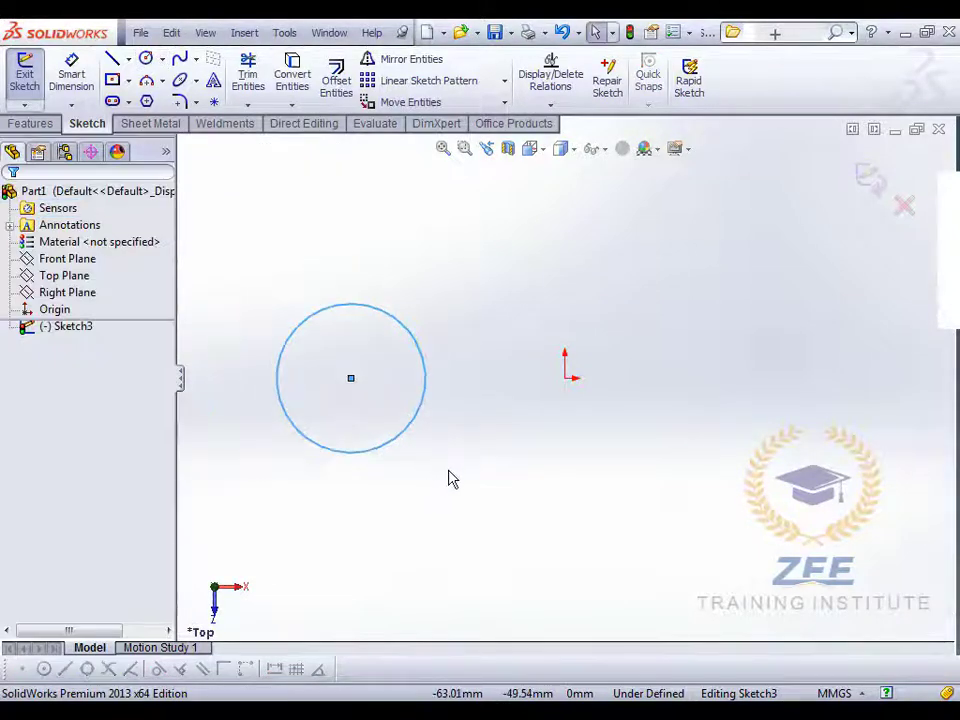
Step: Move the circle's centre slightly down and left, and stretch the circle freehand to about 93 mm in diameter
scroll(388, 386, down, 2)
mouse_move(343, 384)
mouse_down()
mouse_move(431, 311)
mouse_move(369, 514)
mouse_move(358, 392)
mouse_move(614, 427)
mouse_move(610, 392)
mouse_move(816, 390)
mouse_move(523, 270)
mouse_move(433, 428)
mouse_move(343, 386)
mouse_move(321, 360)
mouse_move(330, 407)
mouse_move(331, 395)
mouse_up()
click(460, 512)
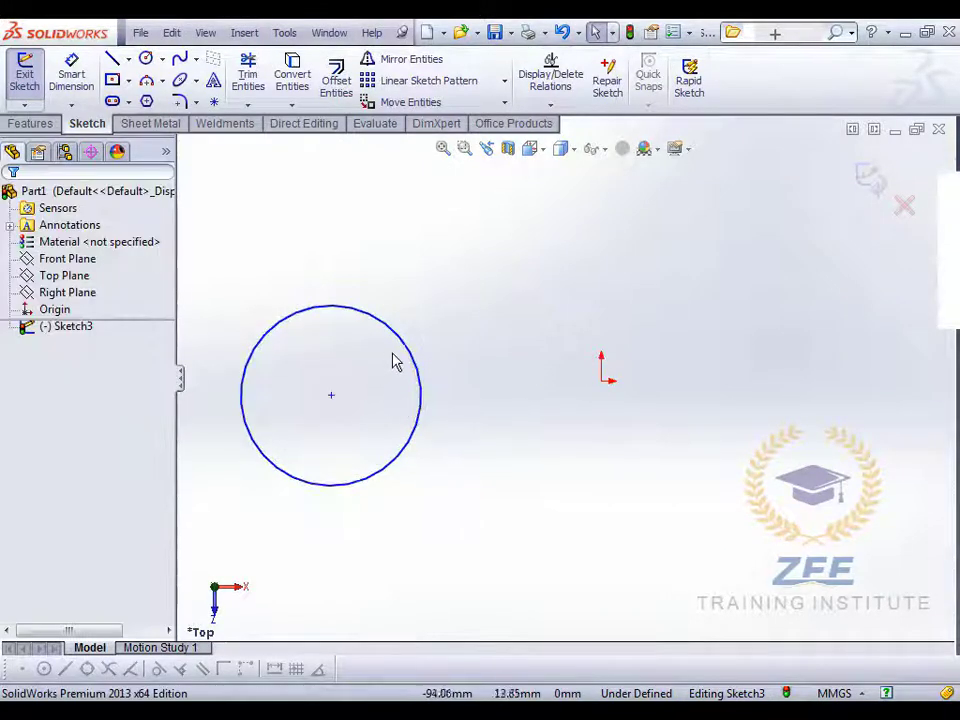
mouse_move(409, 360)
mouse_down()
mouse_move(422, 347)
mouse_move(405, 375)
mouse_move(480, 349)
mouse_move(407, 343)
mouse_move(377, 368)
mouse_move(426, 352)
mouse_up()
click(107, 521)
click(491, 501)
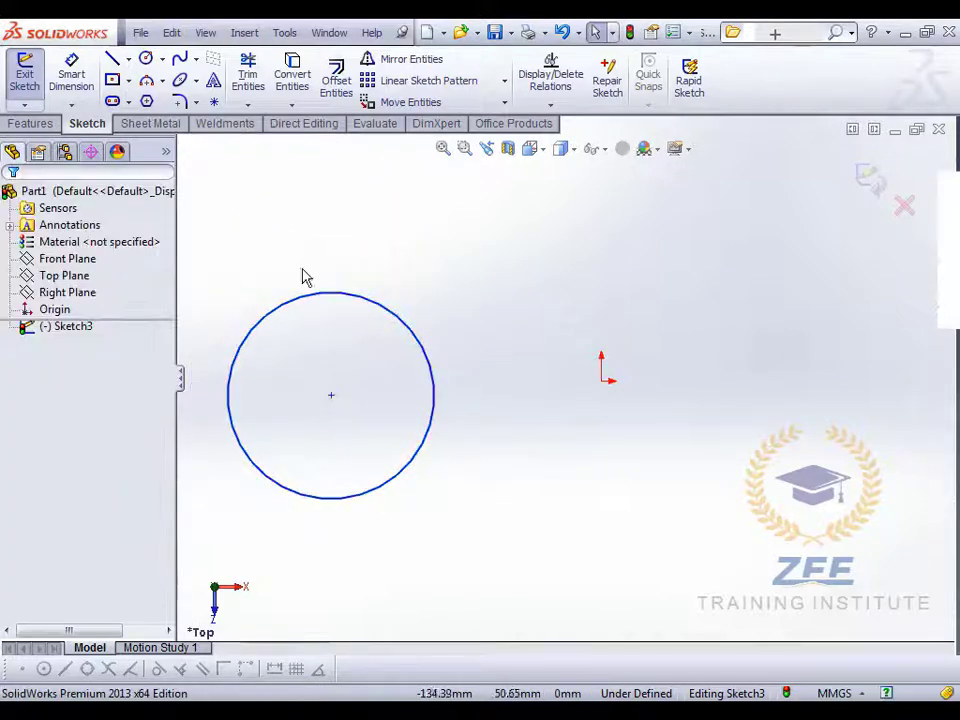
Step: Dimension the circle's diameter as 100 mm
click(78, 80)
click(379, 313)
click(418, 283)
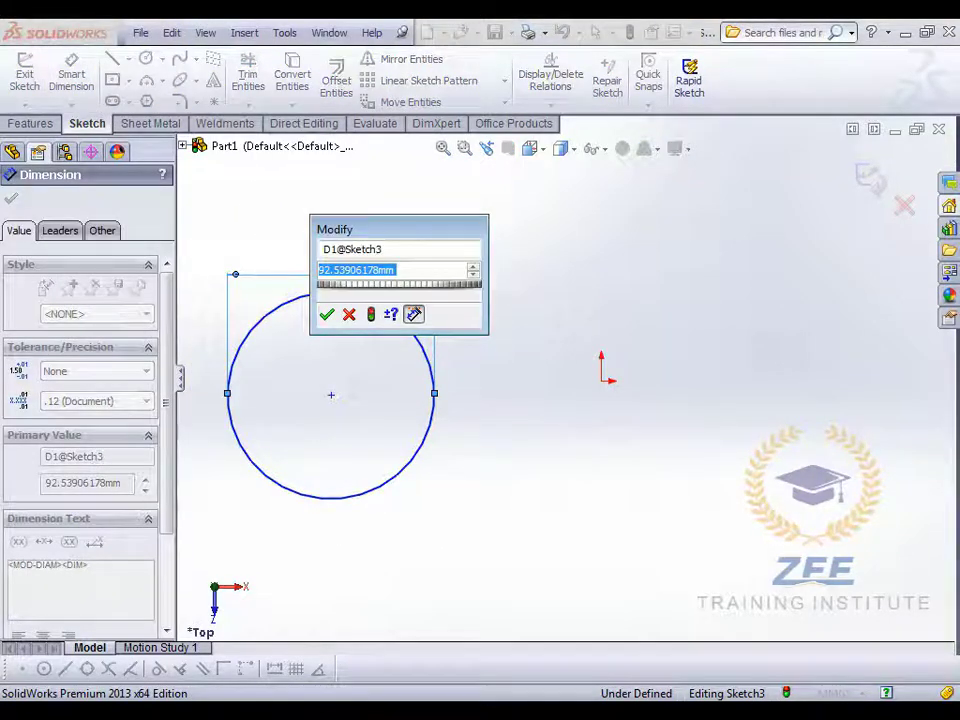
text(100)
key(Return)
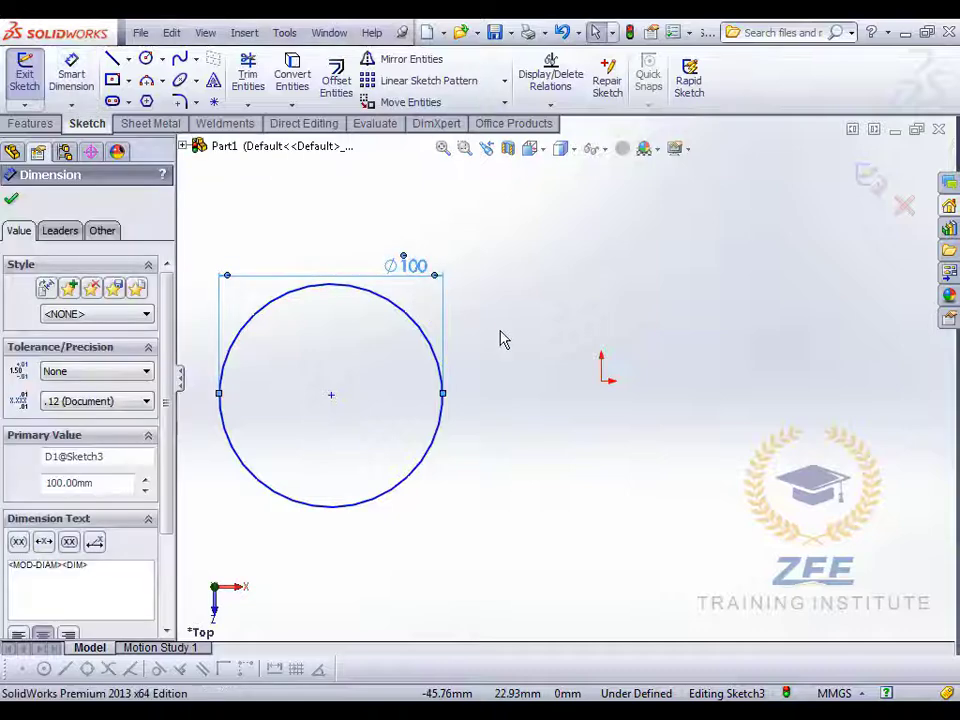
Step: Delete the circle's diameter dimension
key(Delete)
scroll(499, 456, up, 1)
scroll(442, 364, down, 1)
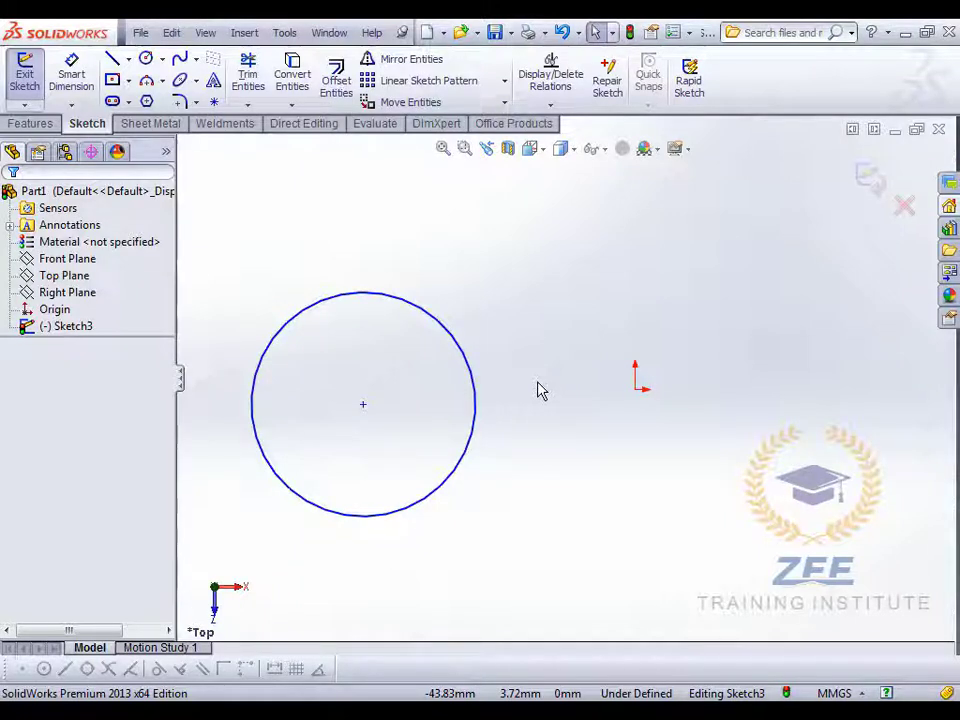
Step: Draw a perimeter circle of about 65 mm radius that passes through the origin and overlaps the first circle
click(146, 58)
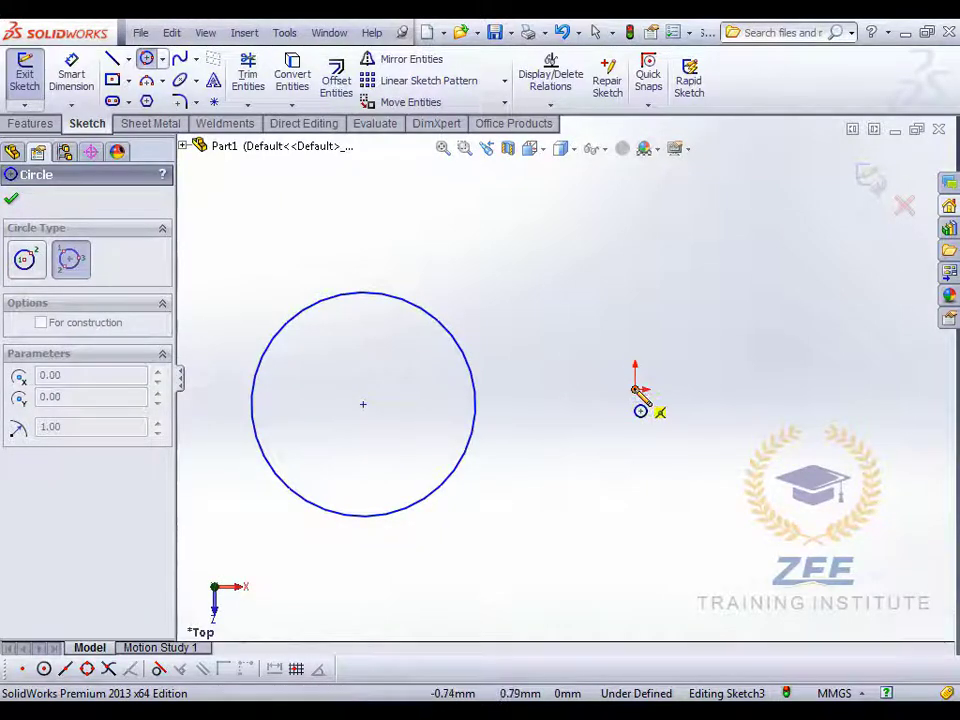
click(635, 389)
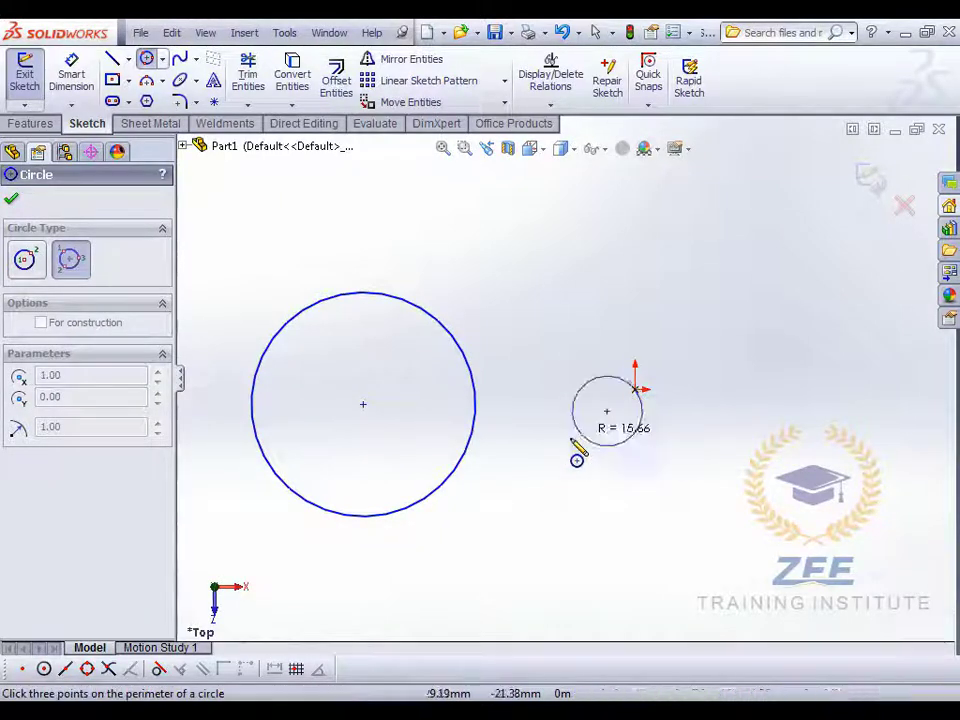
click(345, 404)
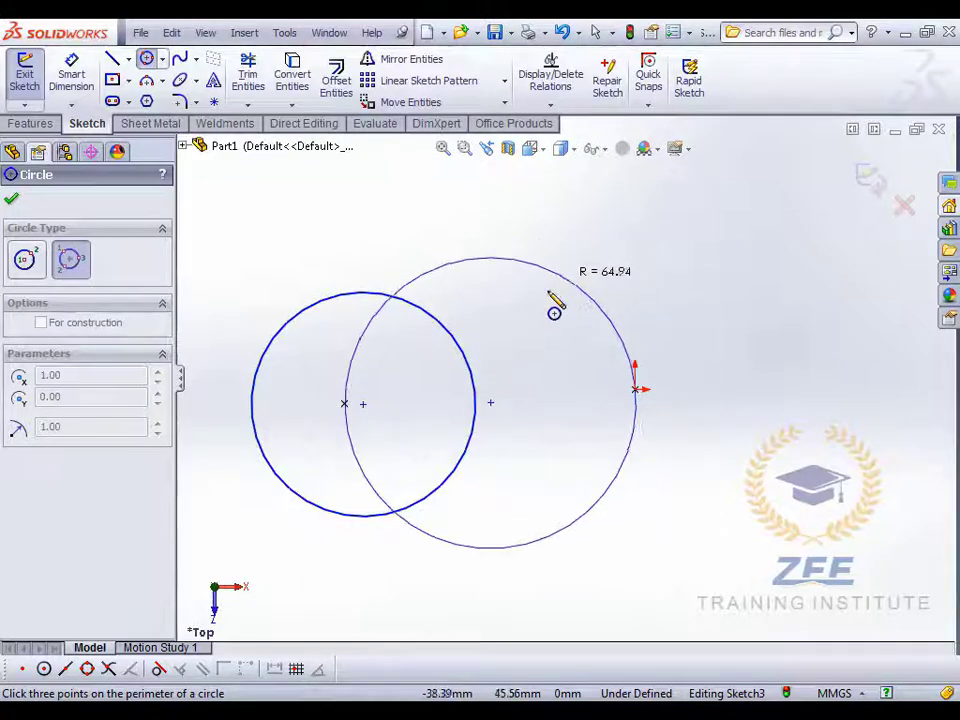
click(535, 275)
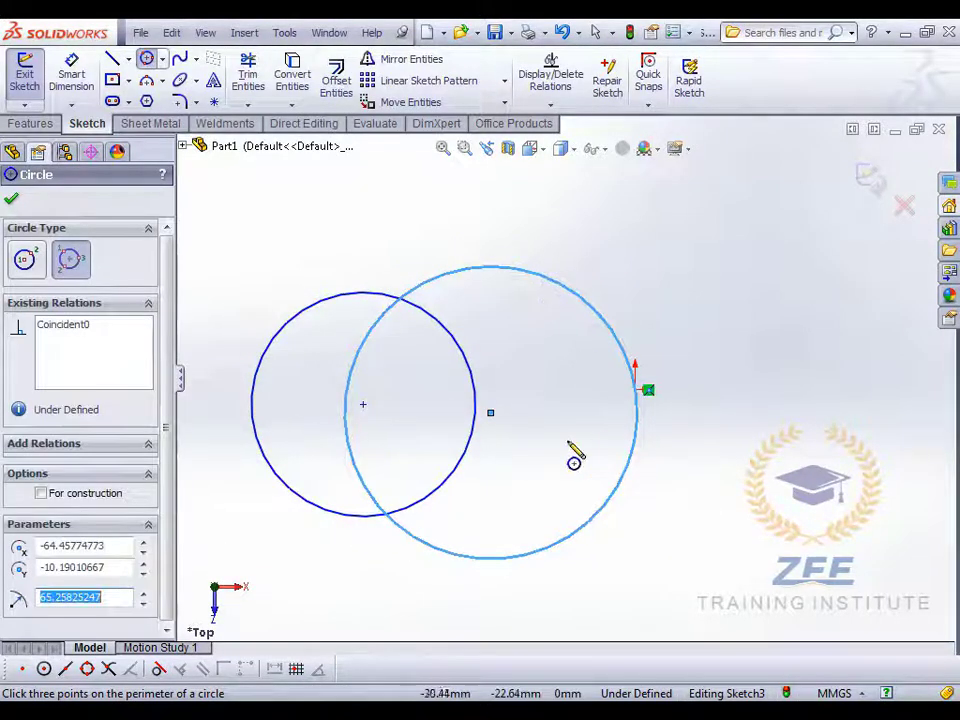
key(Escape)
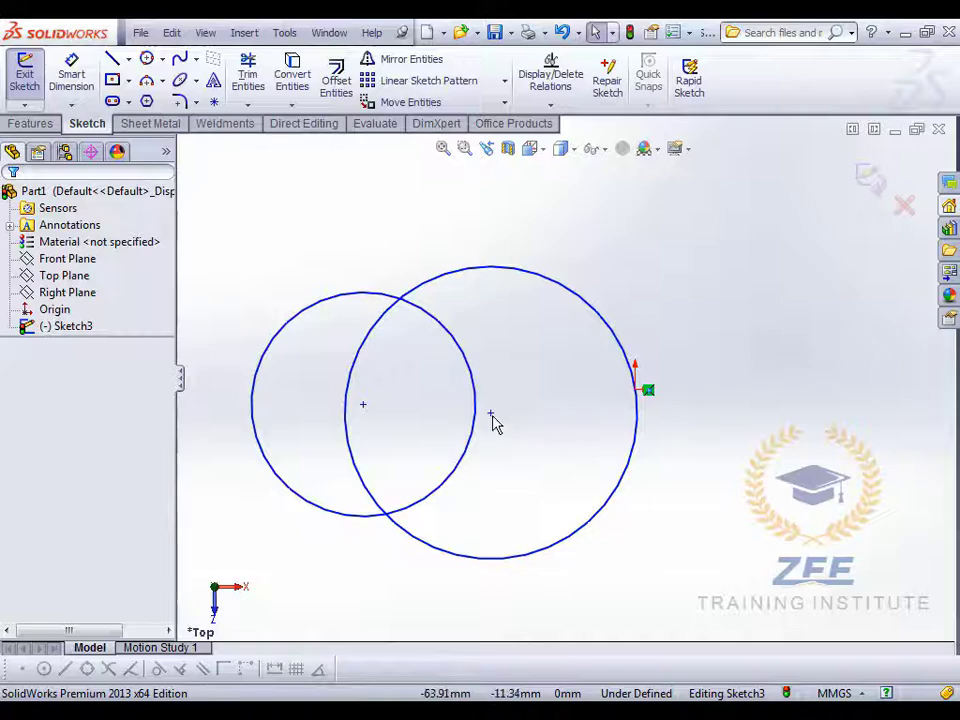
Step: Shift the larger circle's centre slightly up so it is about level with the smaller circle's centre
mouse_move(492, 420)
mouse_down()
mouse_move(497, 401)
mouse_move(484, 422)
mouse_move(497, 439)
mouse_move(486, 385)
mouse_move(525, 491)
mouse_move(478, 362)
mouse_move(488, 397)
mouse_move(499, 373)
mouse_move(478, 360)
mouse_move(474, 444)
mouse_move(500, 419)
mouse_move(484, 403)
mouse_move(482, 356)
mouse_move(472, 382)
mouse_move(494, 403)
mouse_up()
click(513, 412)
click(630, 568)
scroll(620, 523, up, 1)
scroll(456, 306, down, 1)
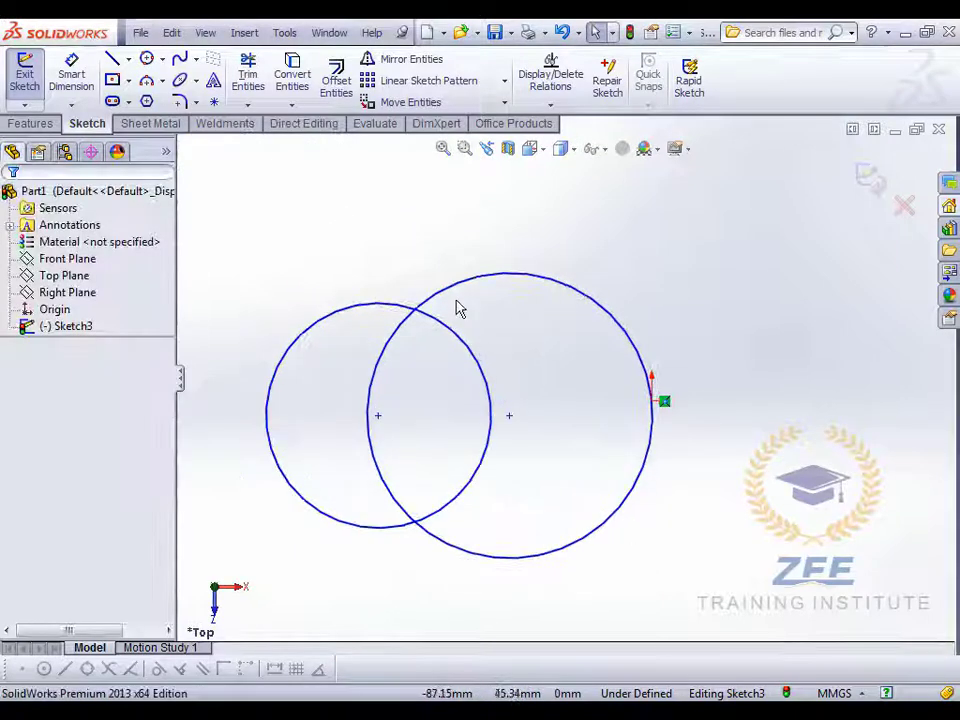
Step: Try a tangent relation between the two circles with a shift of the larger circle's centre, and undo both
click(451, 296)
ctrl+click(474, 358)
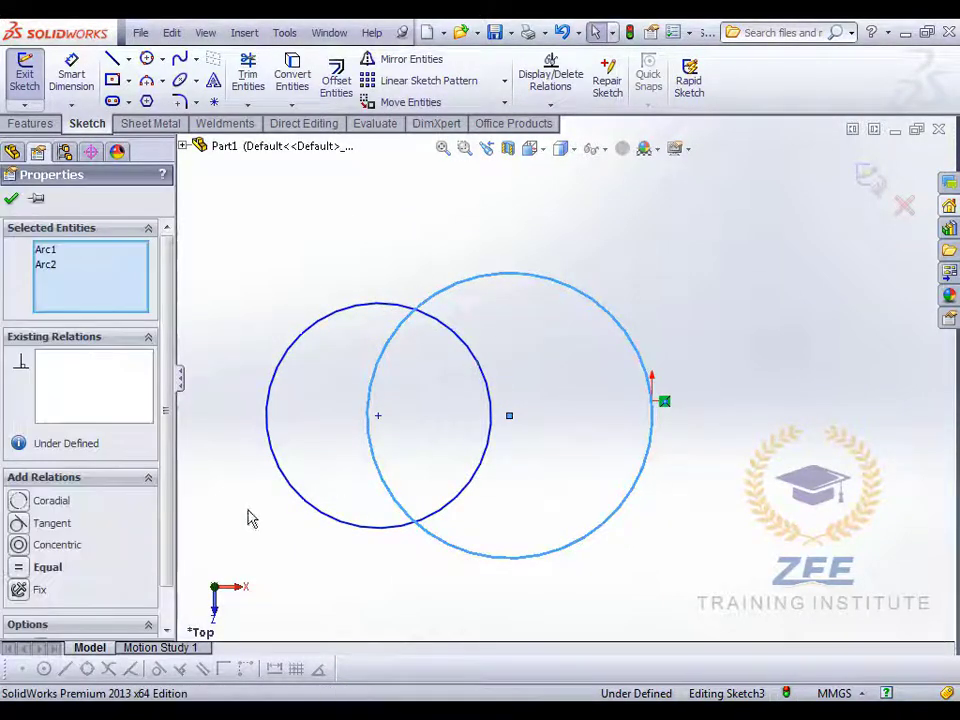
click(54, 524)
click(673, 570)
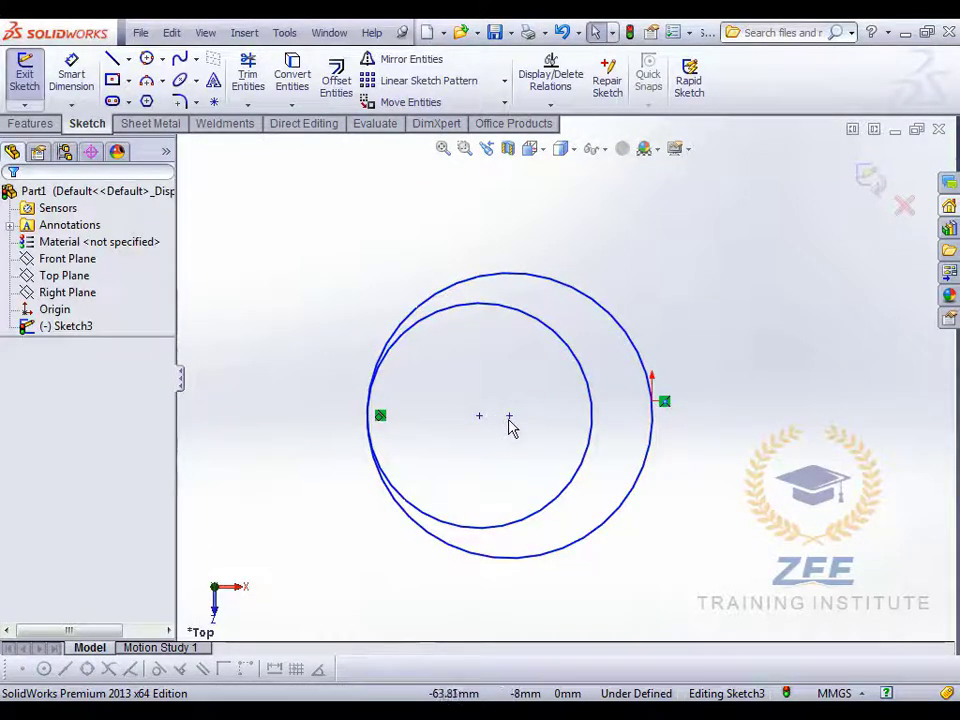
drag(509, 418, 484, 417)
key(ctrl+z)
key(ctrl+z)
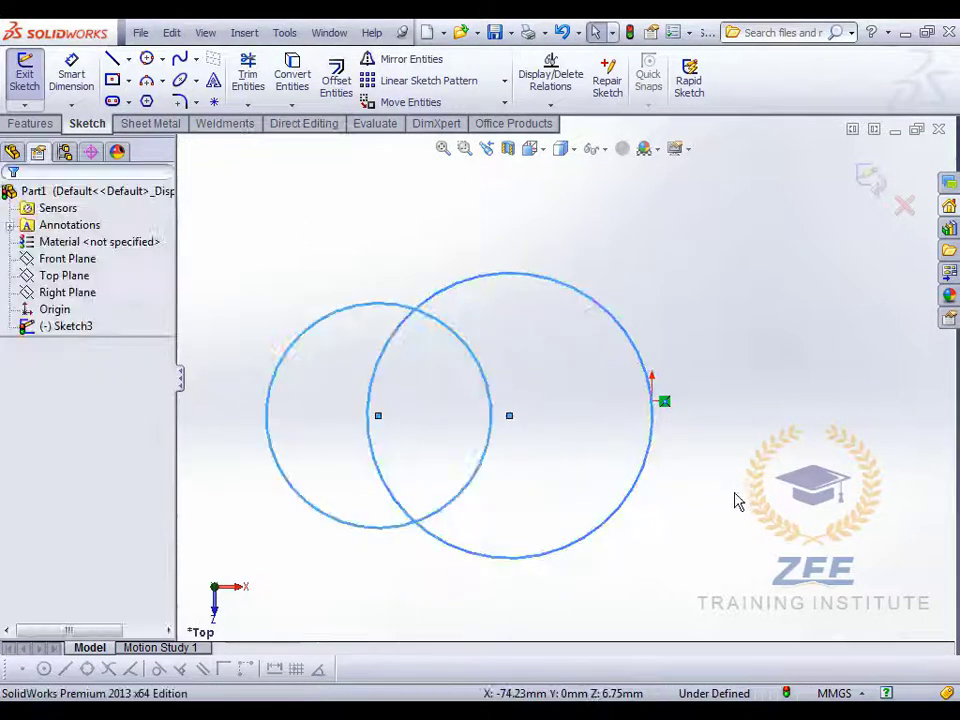
click(735, 500)
scroll(580, 515, up, 3)
scroll(650, 364, down, 2)
scroll(658, 395, up, 2)
scroll(657, 396, down, 1)
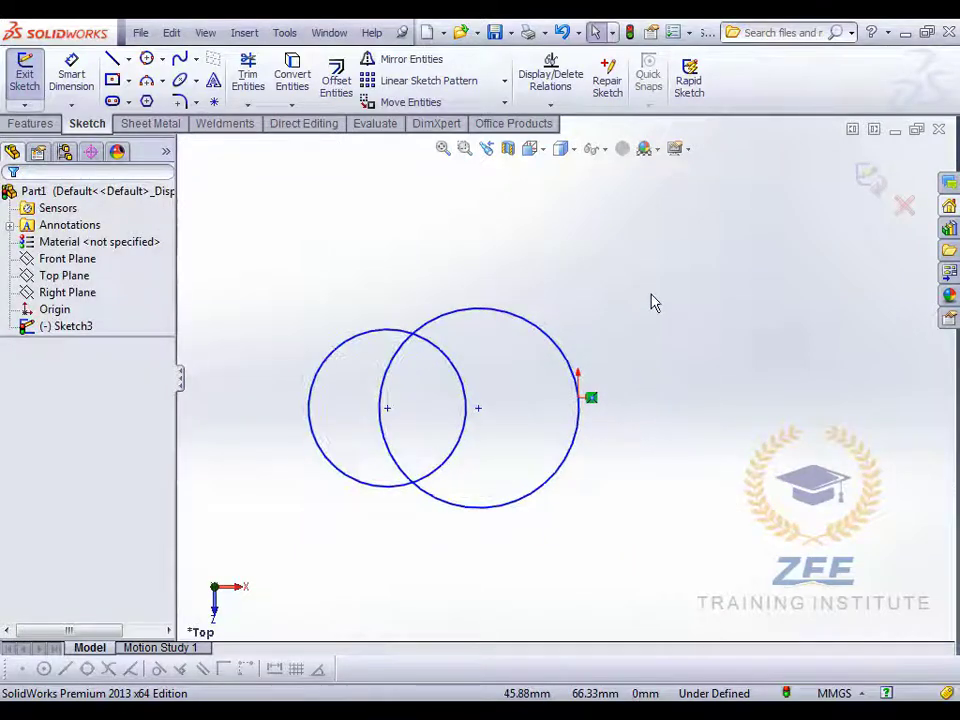
scroll(651, 294, down, 1)
scroll(650, 320, up, 1)
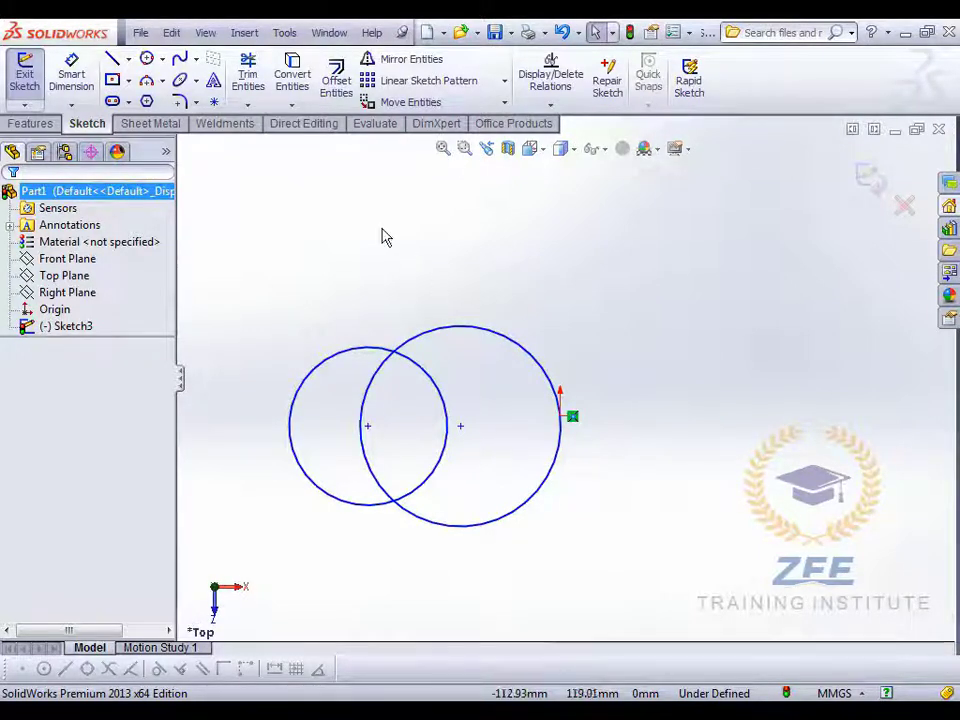
Step: Sketch a centerpoint arc above the circles, centred at about X -18.6, Y 92 mm and spanning about 92°
click(166, 84)
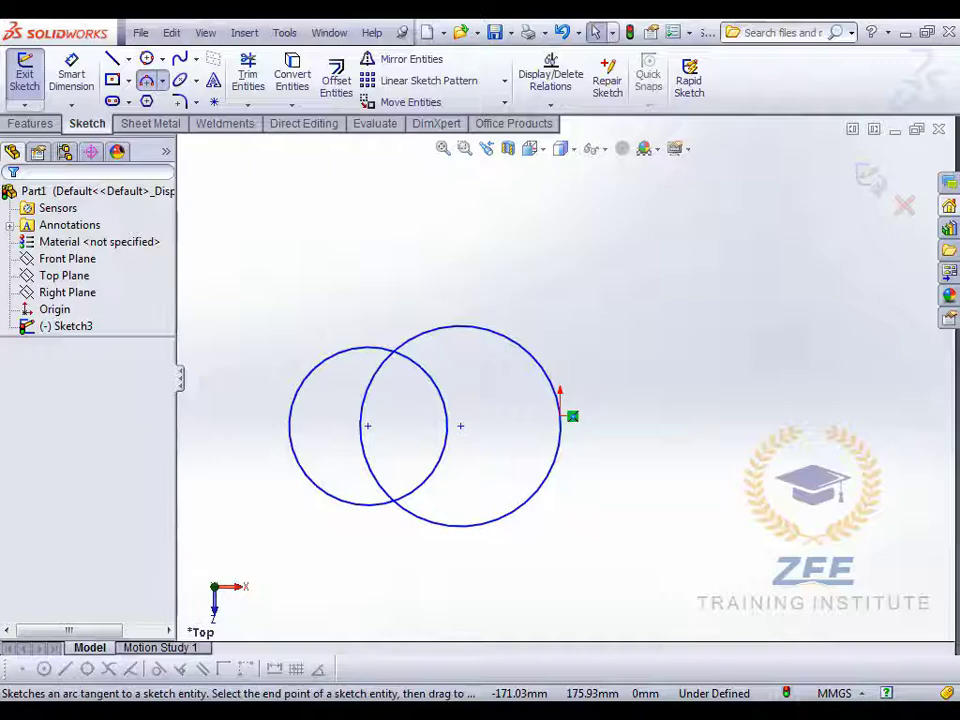
click(190, 101)
scroll(595, 360, up, 1)
scroll(590, 295, down, 1)
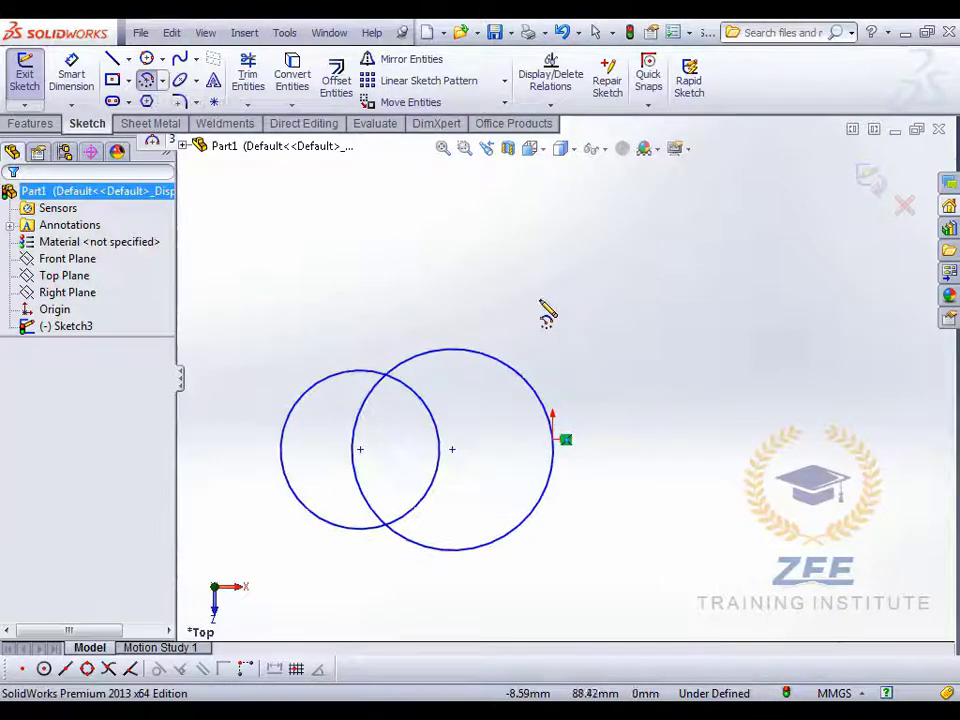
click(524, 292)
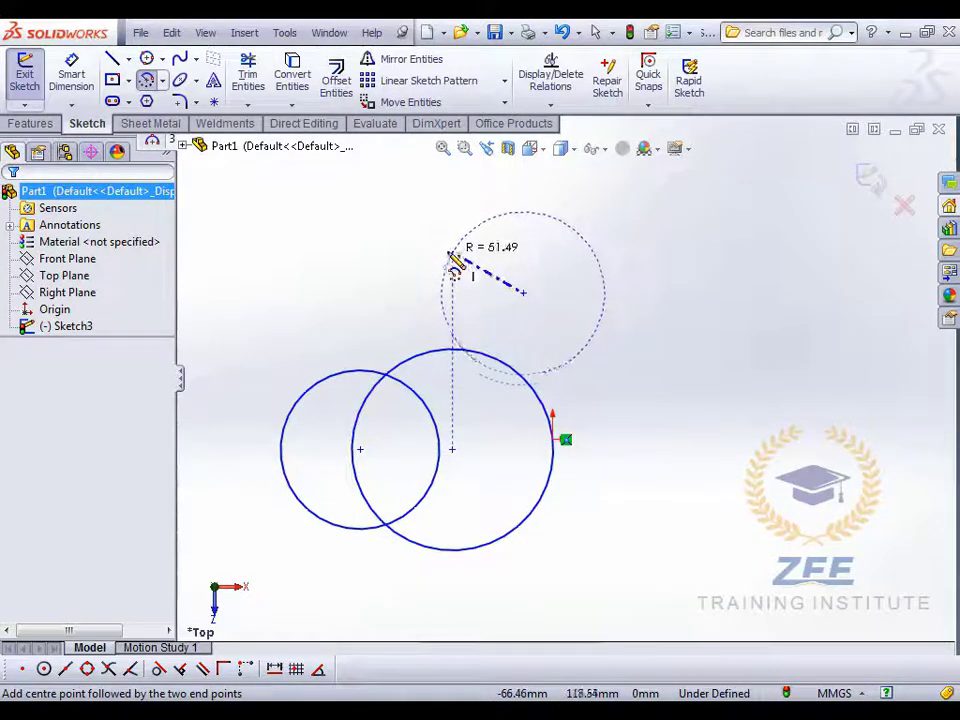
click(430, 217)
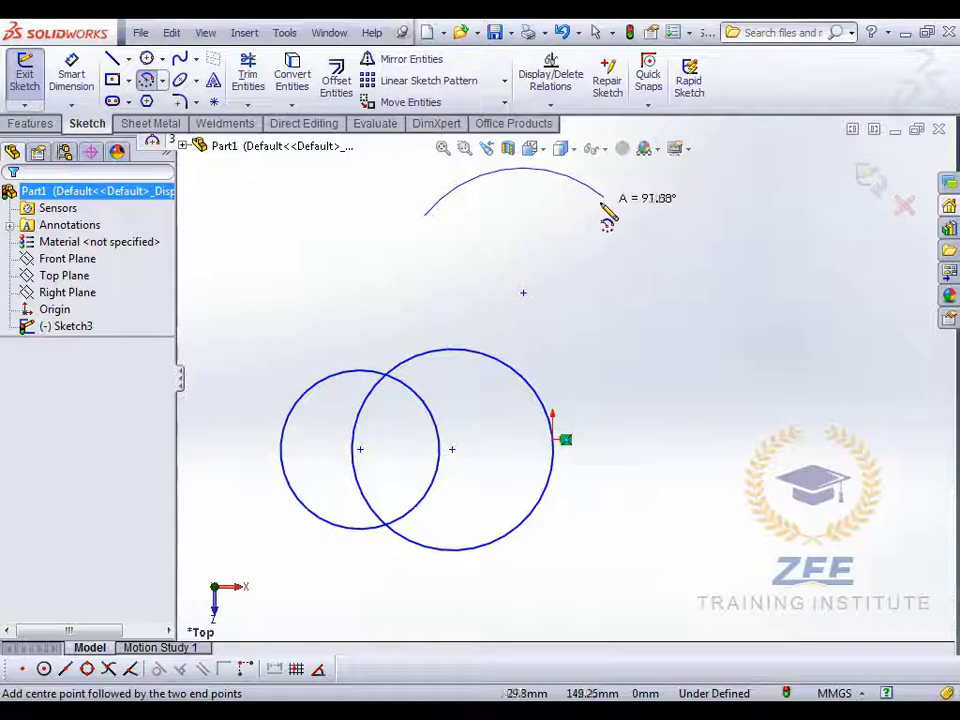
click(606, 200)
ctrl+middle_drag(612, 236, 602, 266)
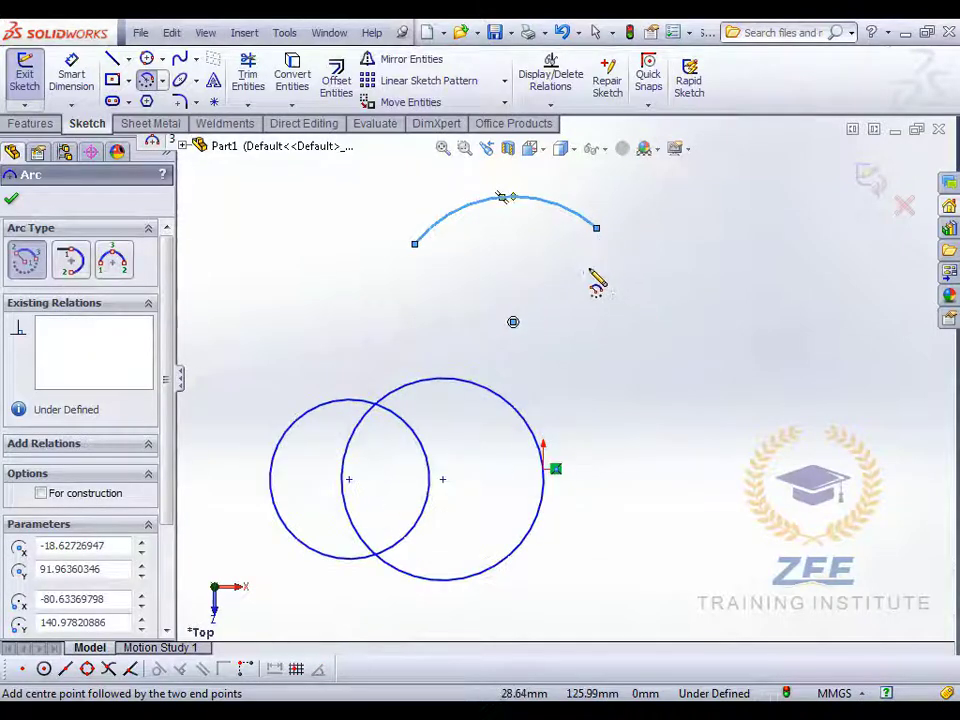
key(Escape)
Step: Sketch a second centerpoint arc, opening upward, to the right of the origin
scroll(560, 313, up, 2)
scroll(516, 384, down, 2)
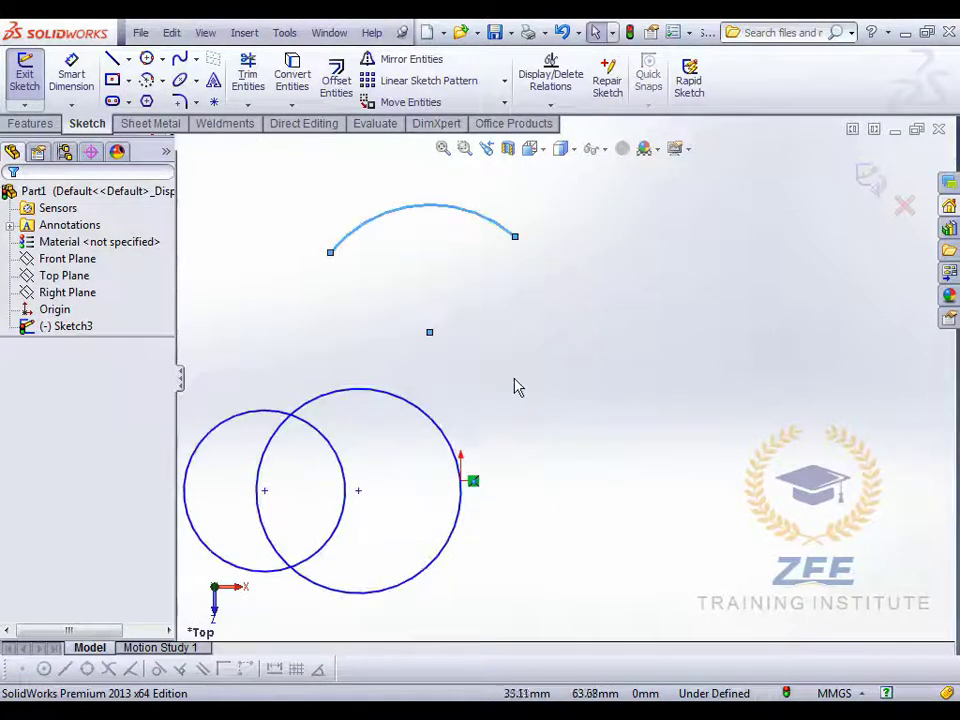
scroll(514, 386, up, 2)
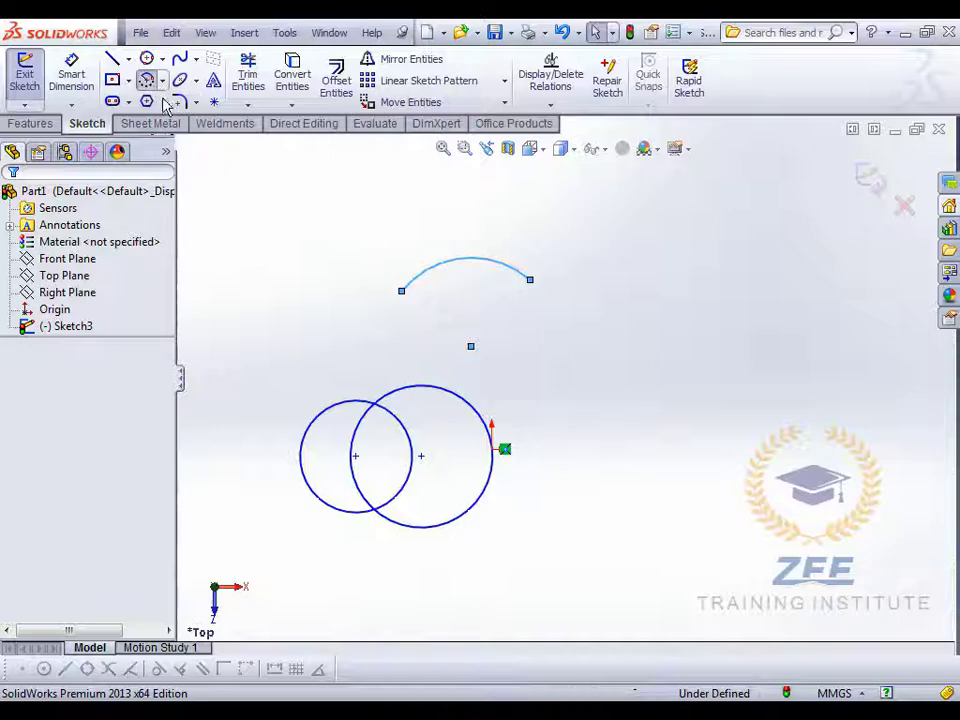
click(146, 80)
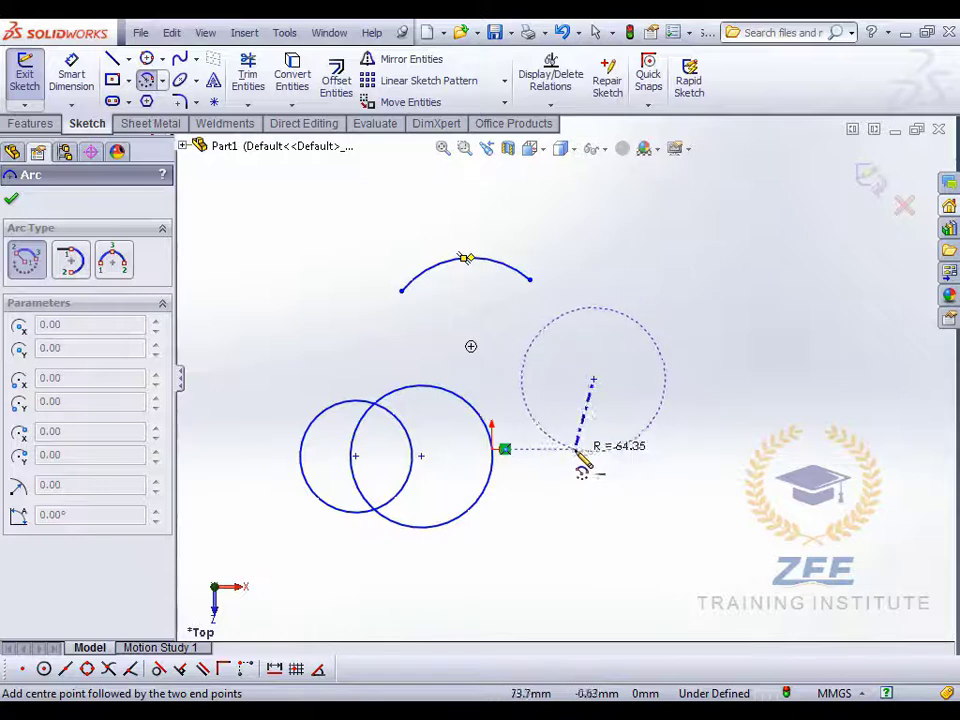
click(544, 382)
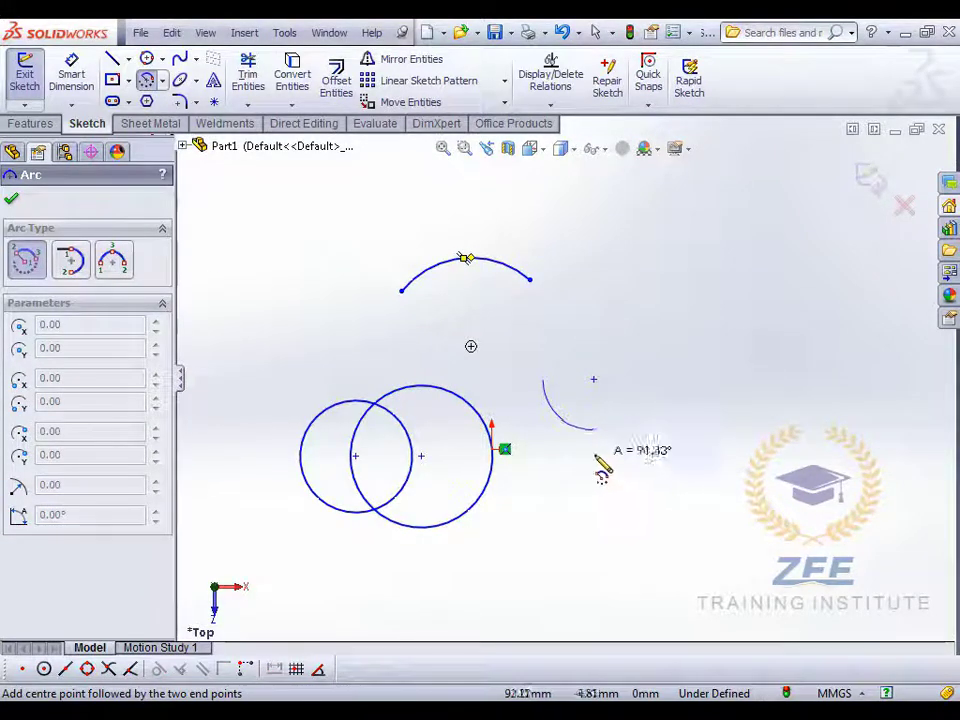
click(641, 405)
key(Escape)
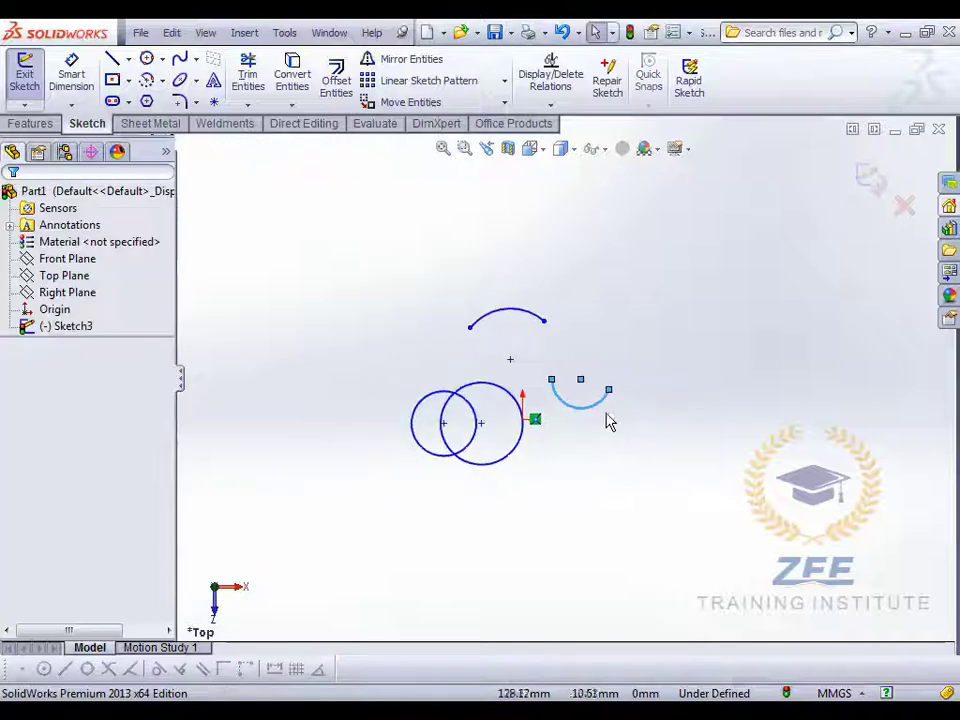
scroll(565, 440, up, 2)
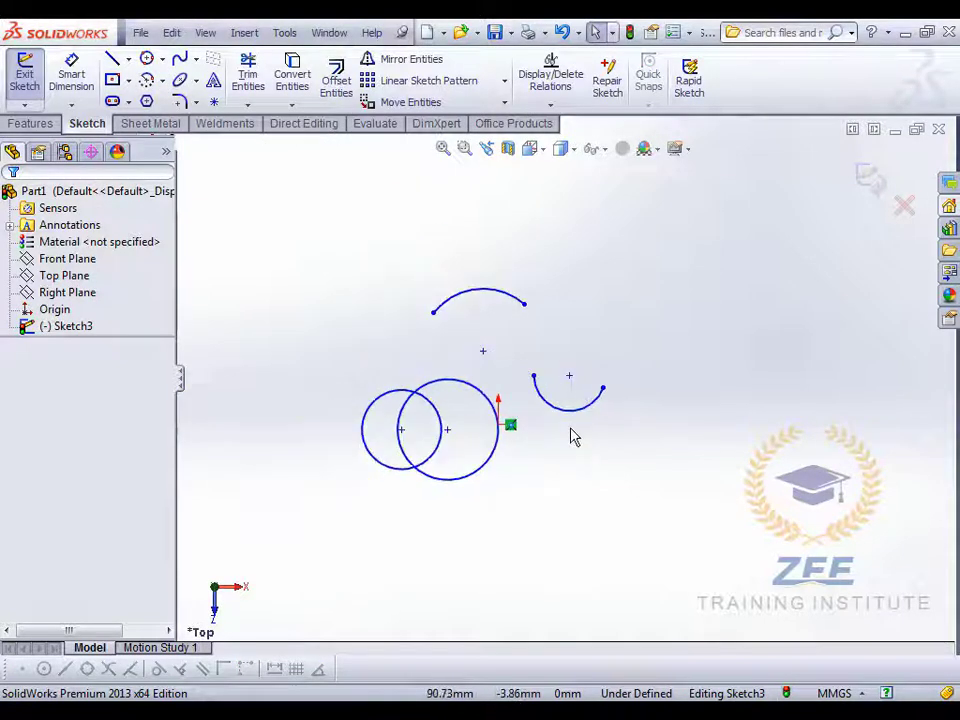
scroll(574, 478, up, 1)
scroll(516, 376, down, 2)
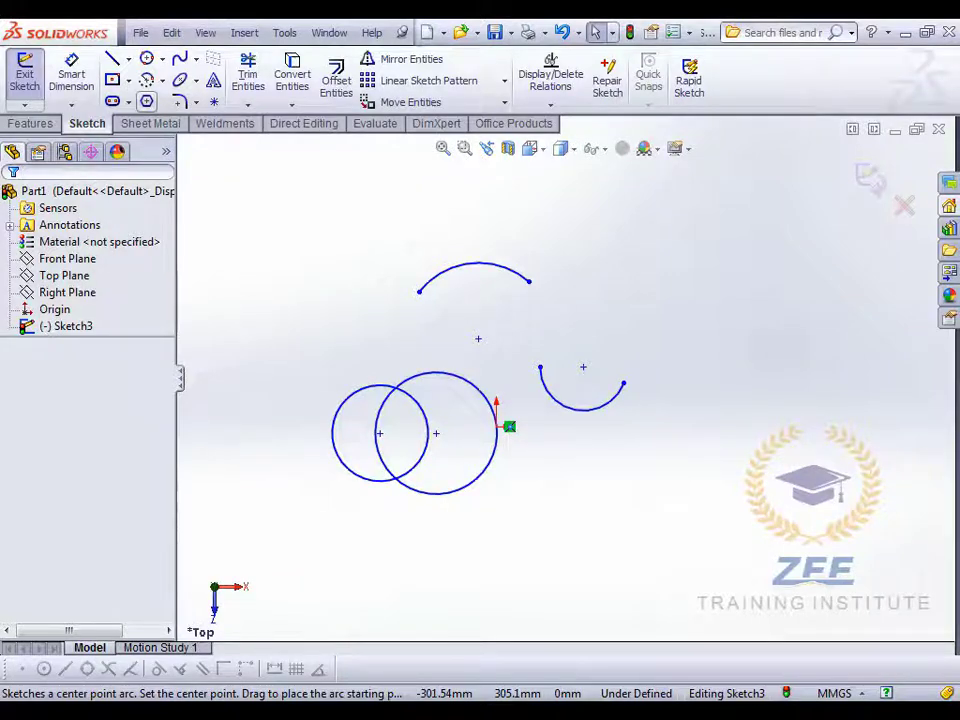
click(162, 84)
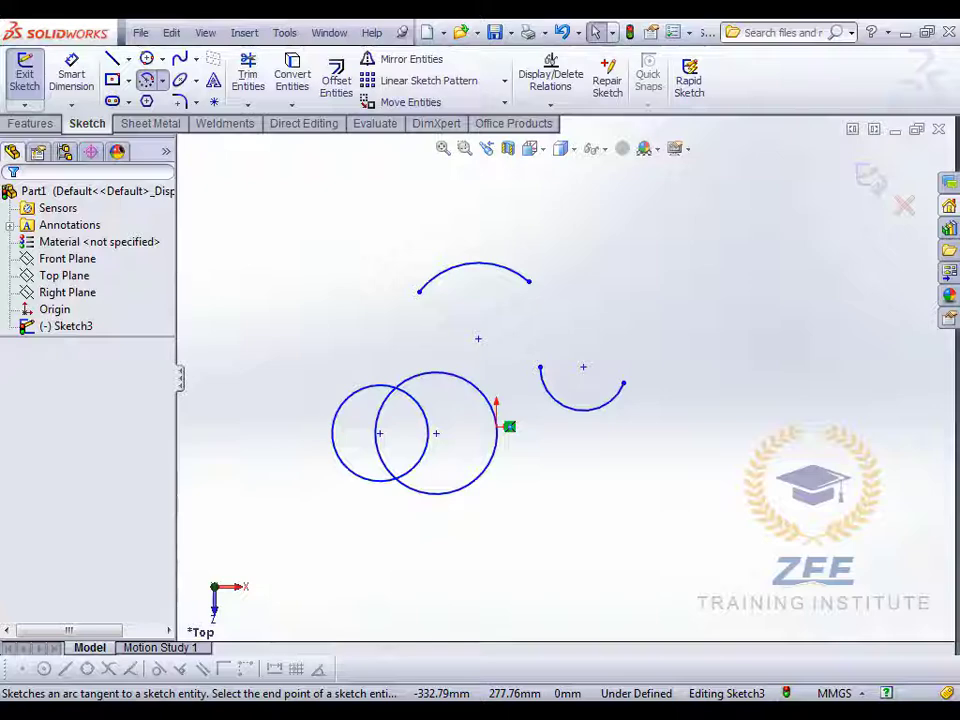
click(180, 122)
scroll(500, 340, up, 2)
key(Escape)
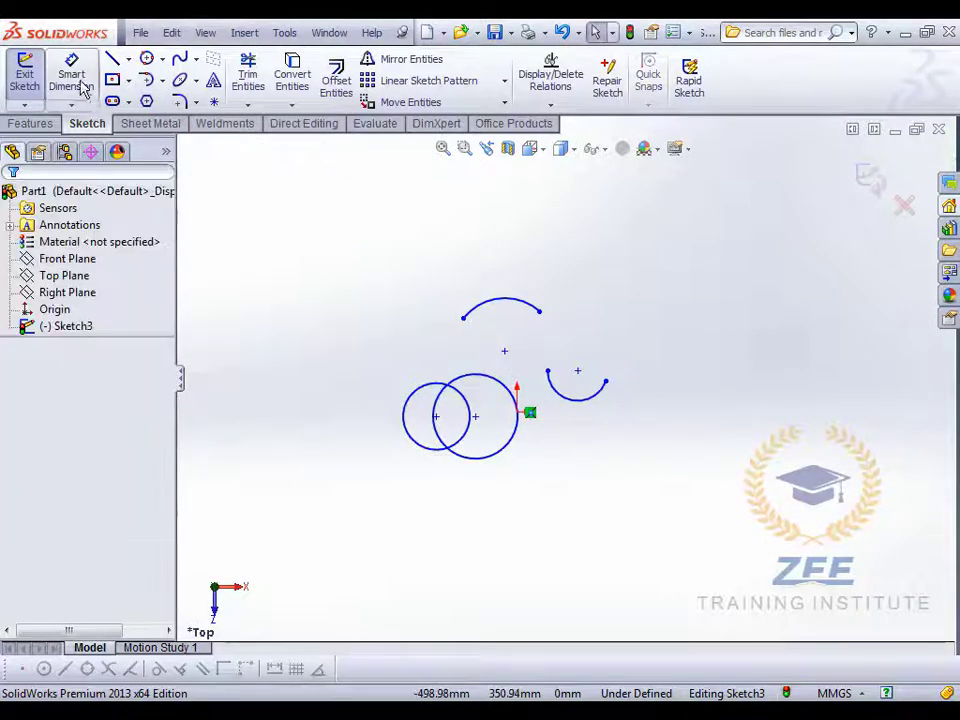
Step: Sketch a straight line rising to the right, above and to the left of the circles and arcs
click(113, 60)
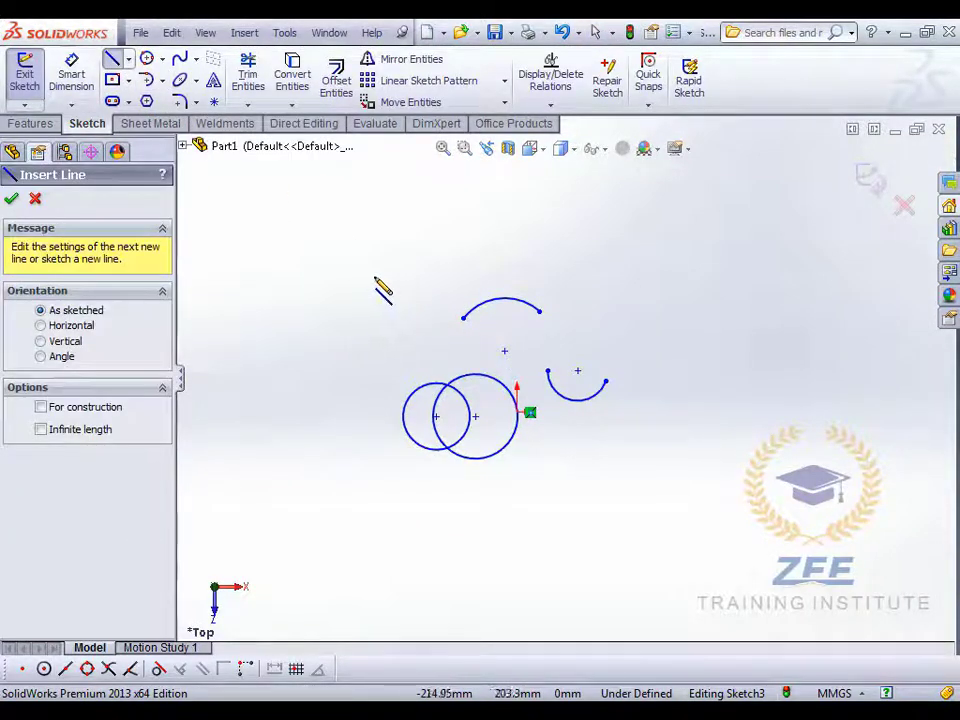
click(294, 311)
click(447, 219)
key(Escape)
scroll(471, 327, up, 1)
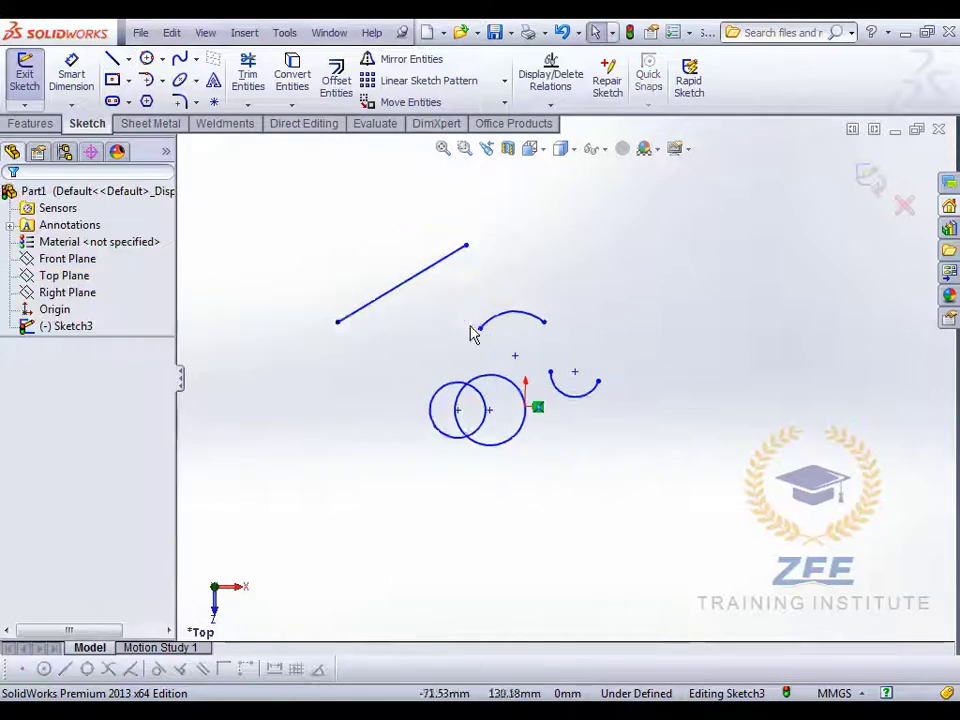
Step: Sketch two connected tangent arcs from the line's upper end, the first bulging upward and the second bulging downward
scroll(500, 305, down, 2)
click(161, 81)
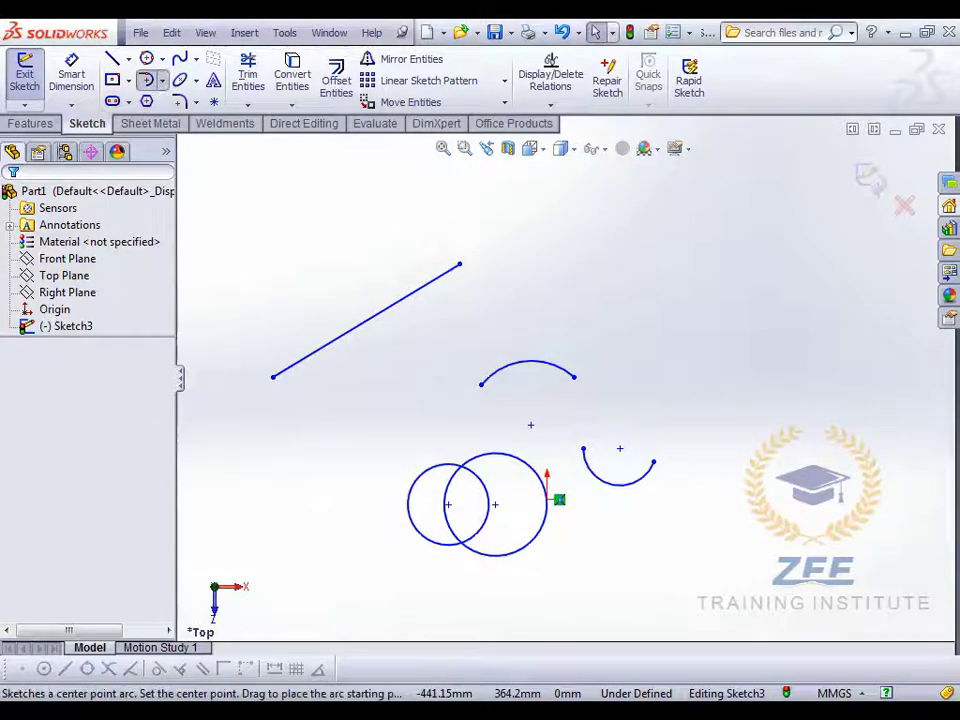
click(190, 122)
click(461, 267)
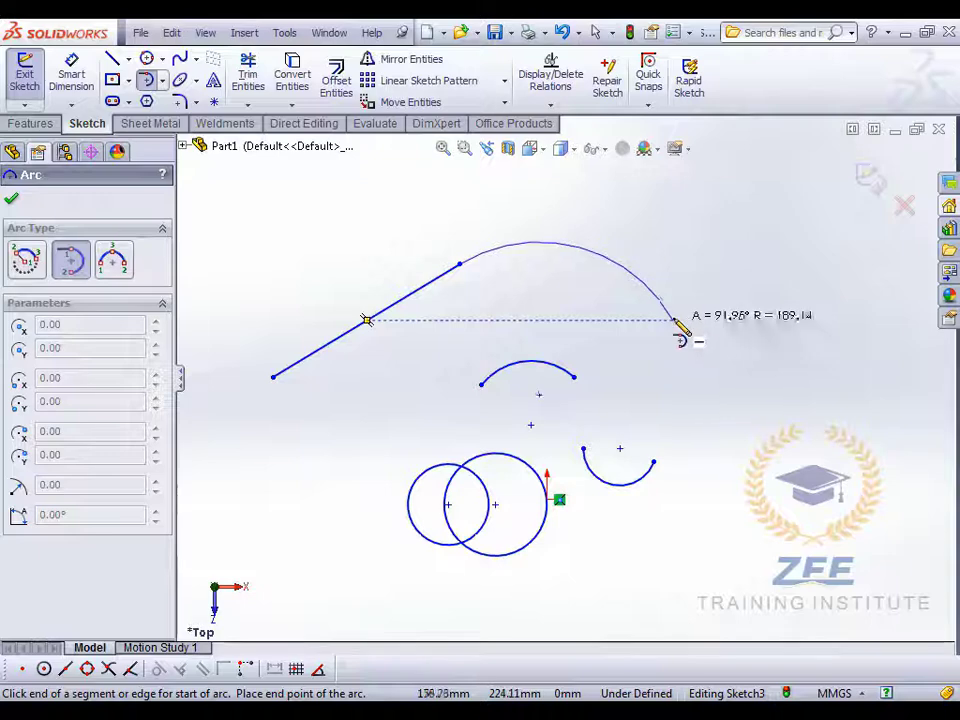
click(664, 310)
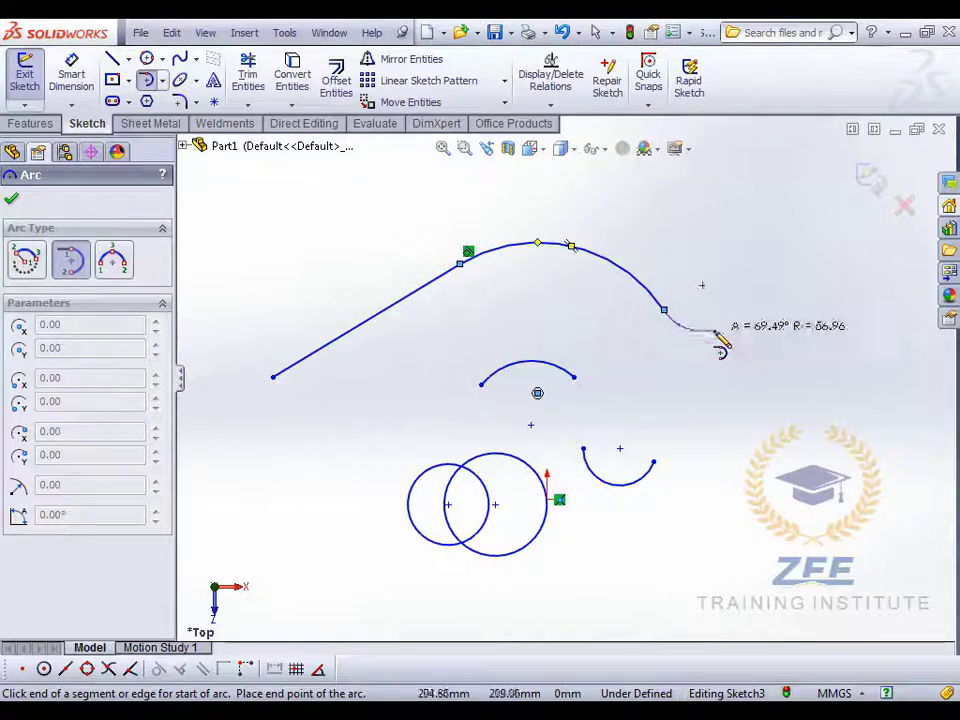
click(794, 328)
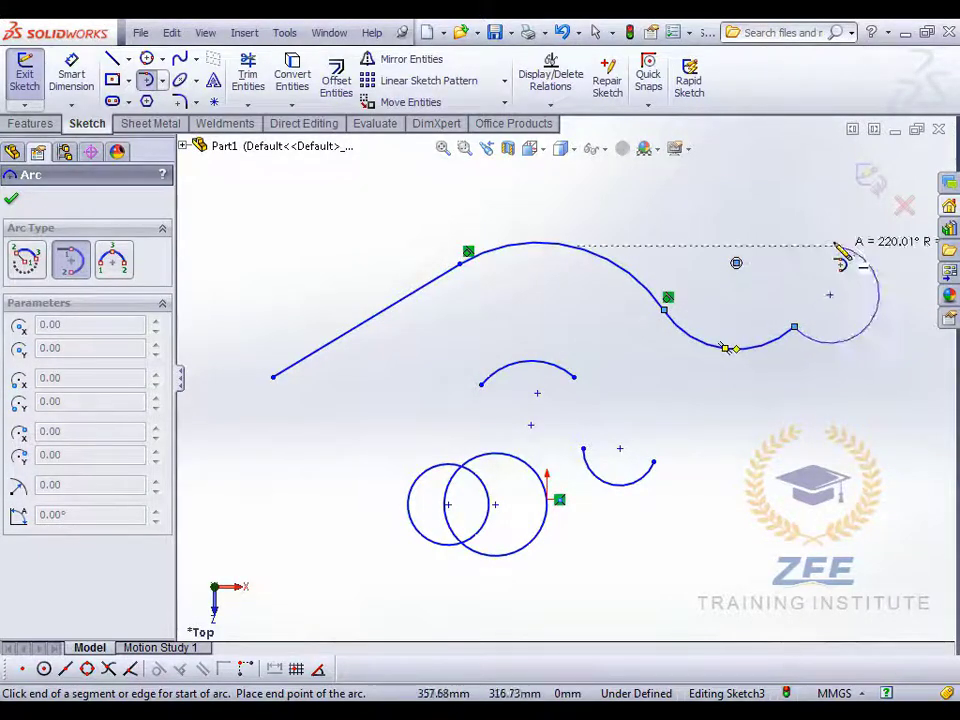
key(Escape)
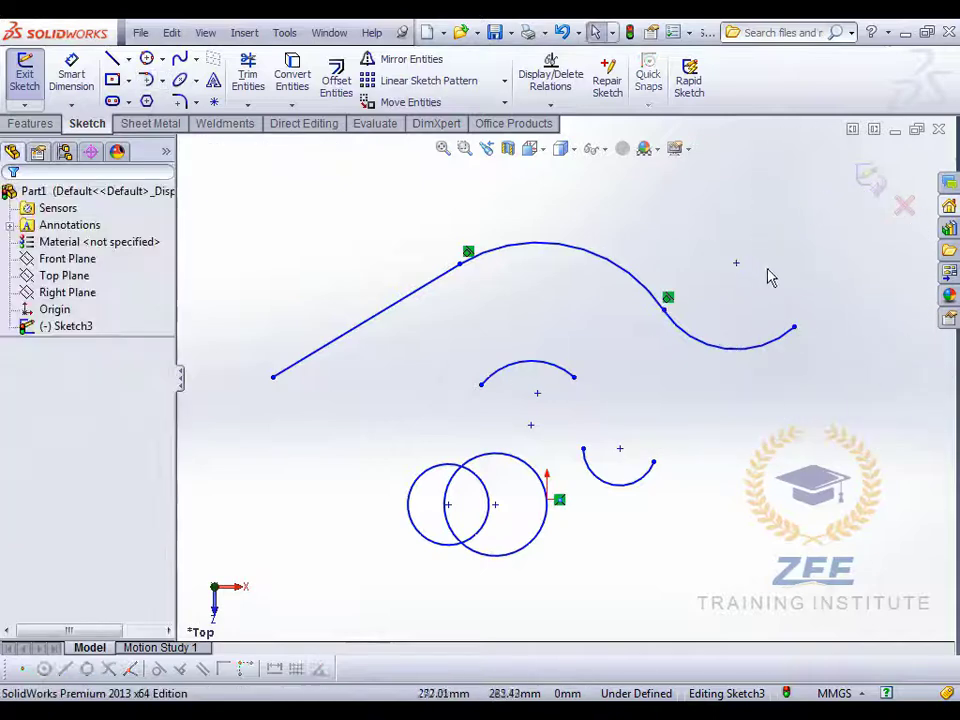
Step: Add a third tangent arc from the chain's free end, bulging right and curling back above the second arc
click(146, 80)
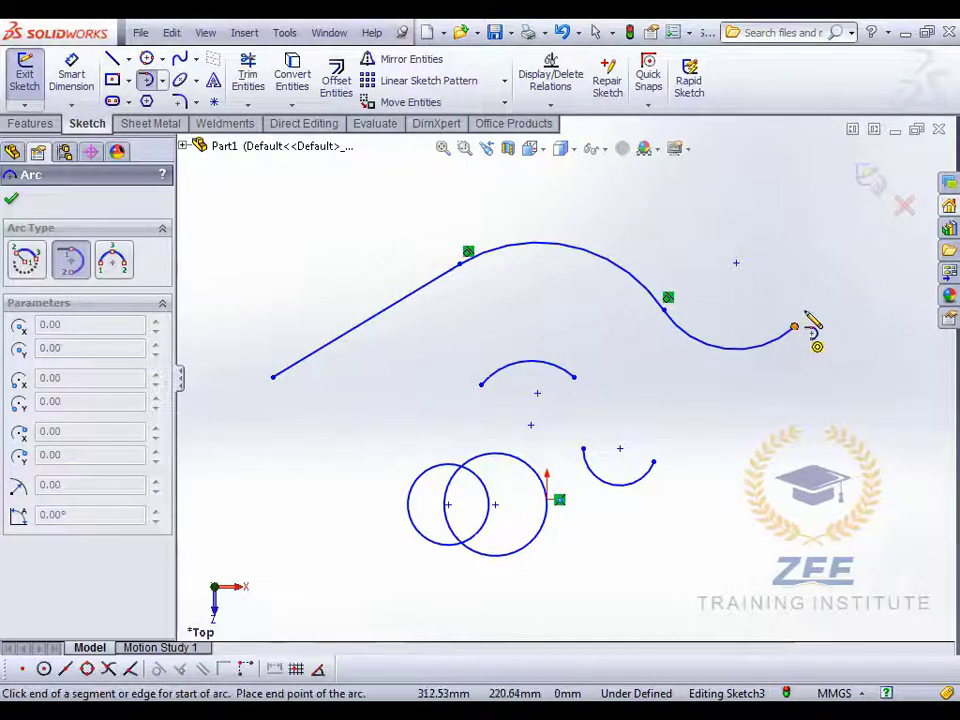
click(794, 328)
click(743, 177)
scroll(801, 300, up, 3)
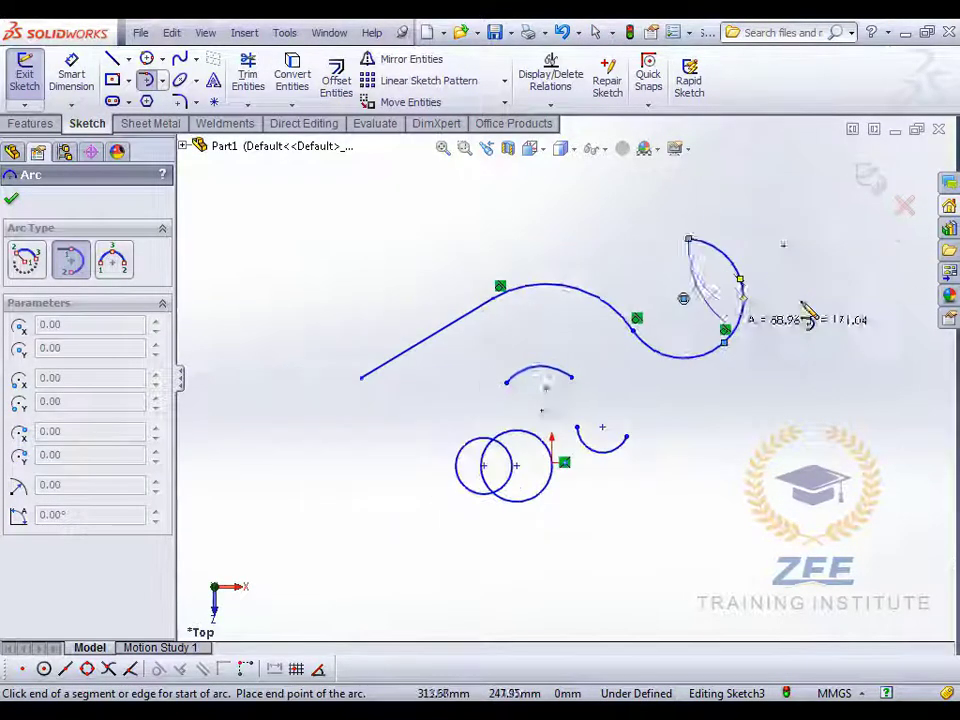
scroll(820, 285, down, 1)
scroll(568, 312, down, 2)
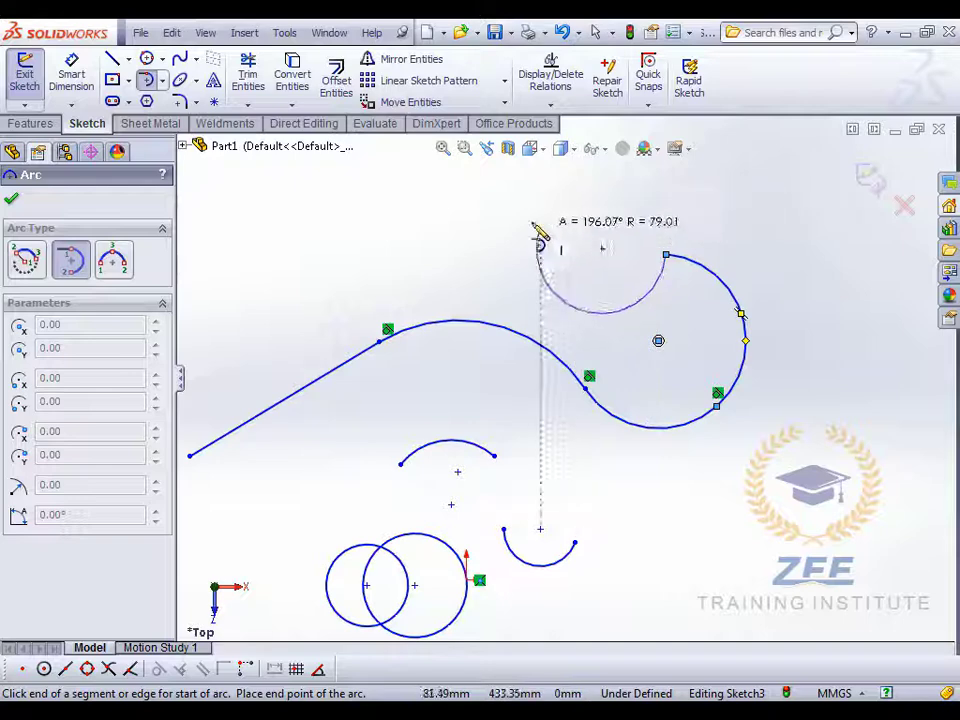
key(Escape)
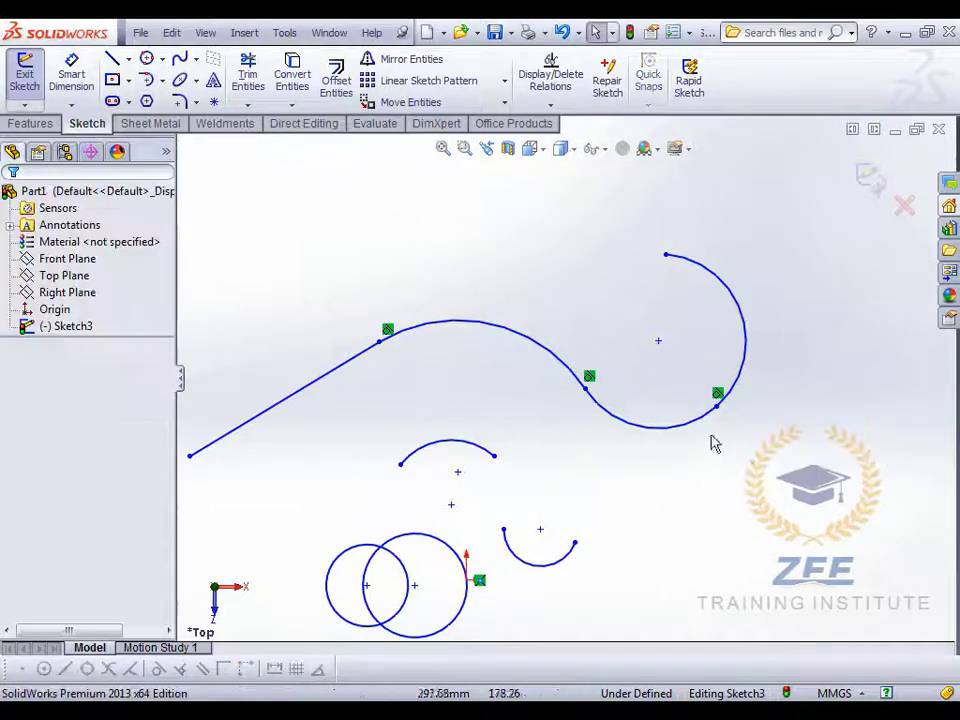
Step: Add a fourth tangent arc from the third arc's upper end, curving up and to the left
click(147, 82)
scroll(724, 424, up, 2)
scroll(625, 291, down, 1)
click(645, 300)
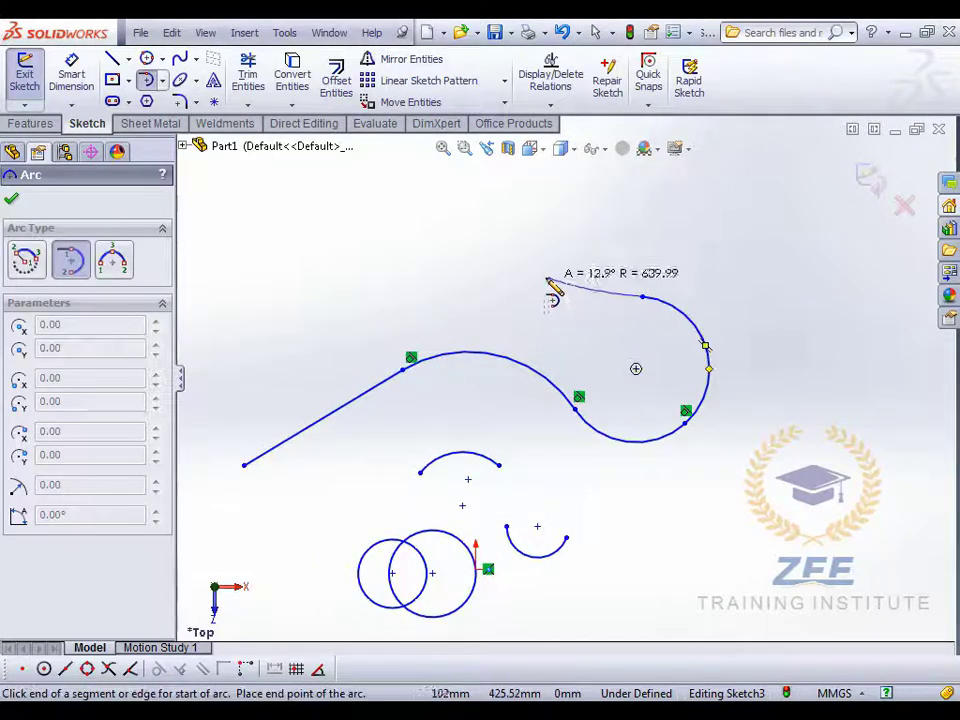
click(509, 229)
key(Escape)
scroll(610, 450, up, 1)
scroll(470, 530, down, 1)
scroll(634, 502, down, 1)
scroll(615, 470, up, 1)
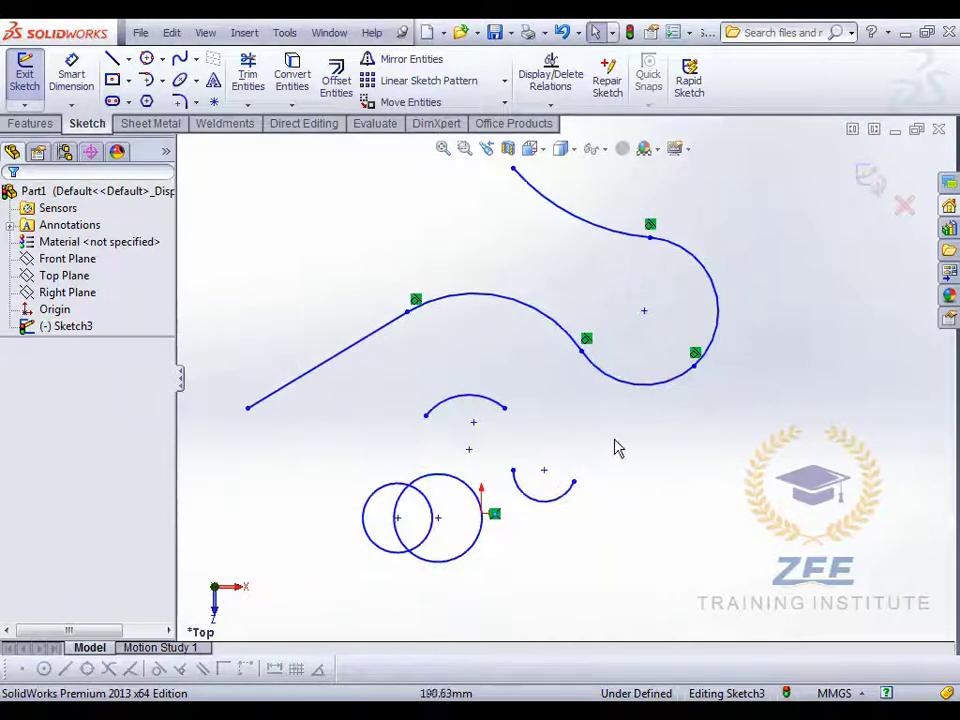
scroll(598, 424, up, 1)
scroll(560, 343, down, 1)
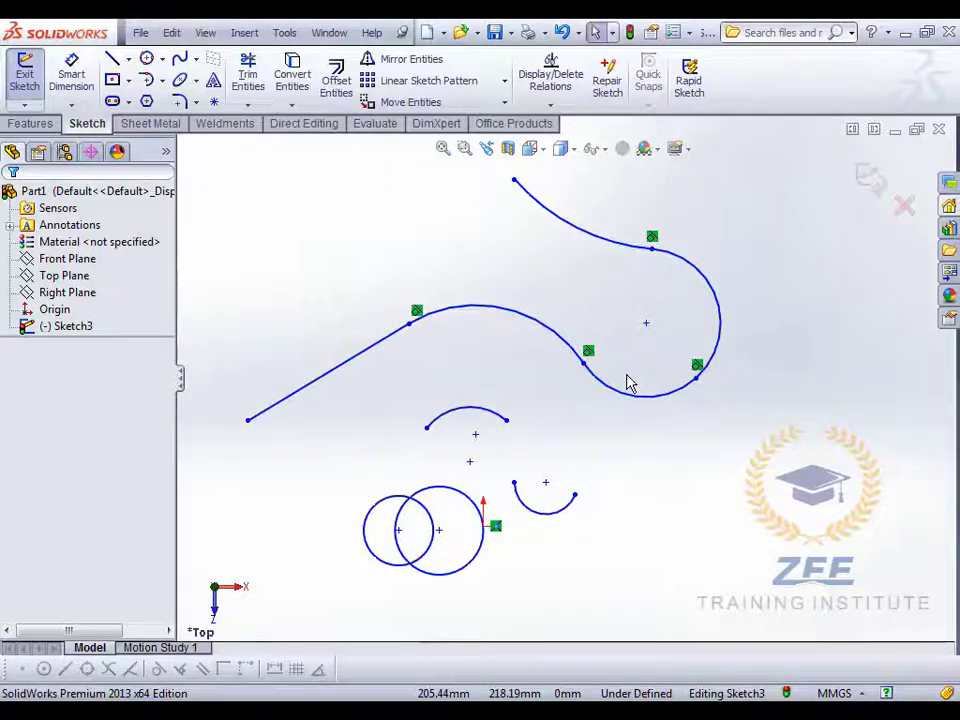
scroll(628, 383, up, 1)
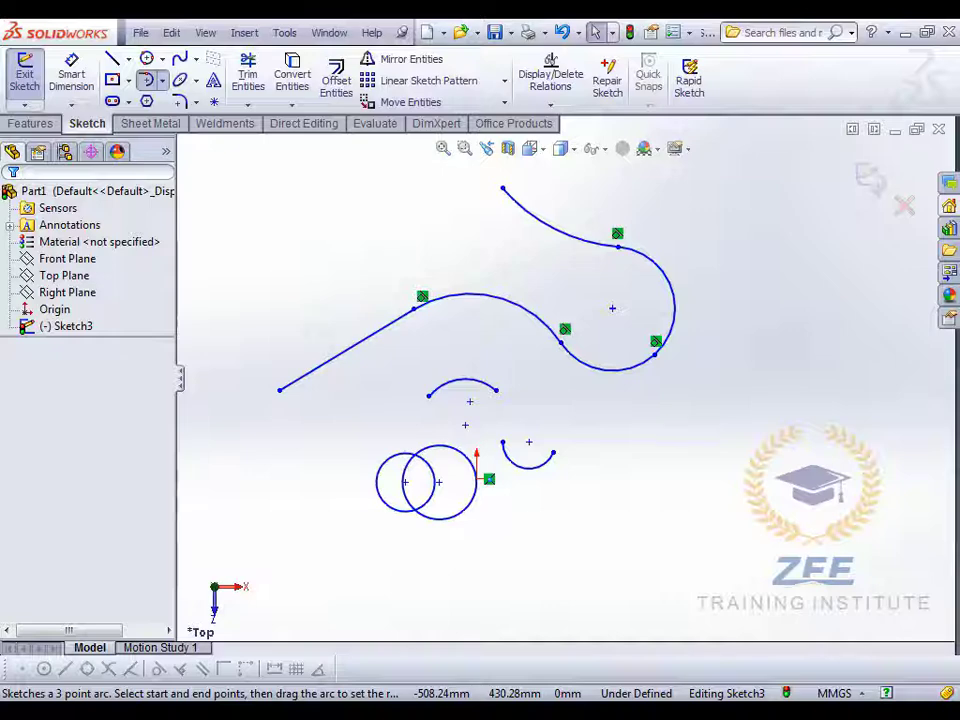
Step: Sketch a three-point arc opening upward, with ends at about X 296 and X 557, Y -20 mm, and a radius of about 142.5 mm
click(184, 152)
scroll(737, 488, up, 2)
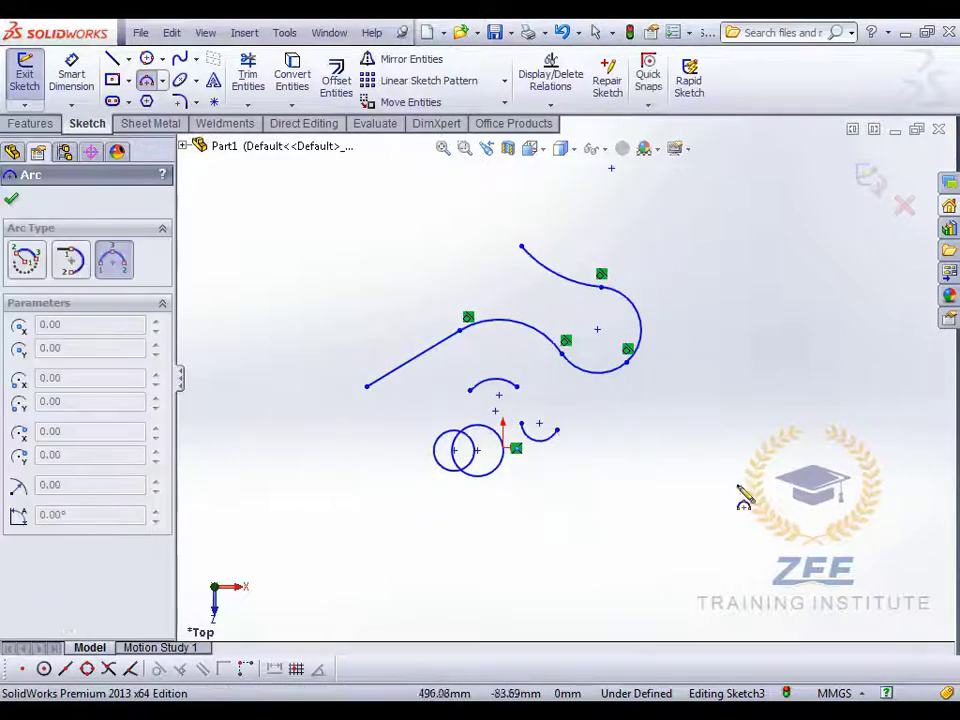
scroll(750, 498, down, 2)
scroll(766, 508, up, 2)
scroll(383, 370, down, 2)
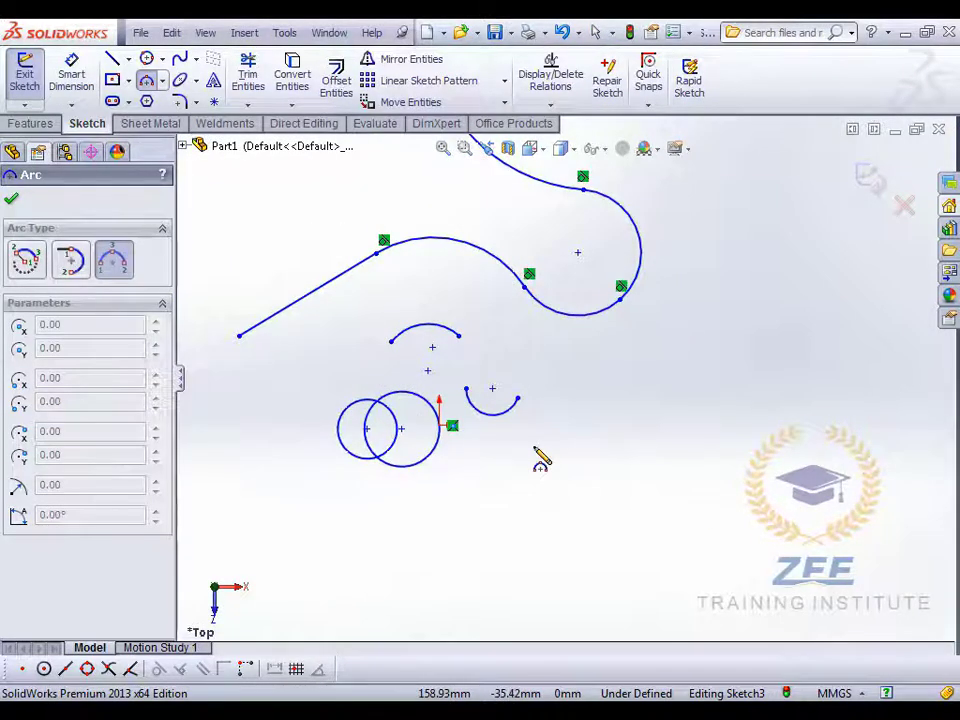
scroll(610, 475, up, 1)
scroll(737, 506, down, 1)
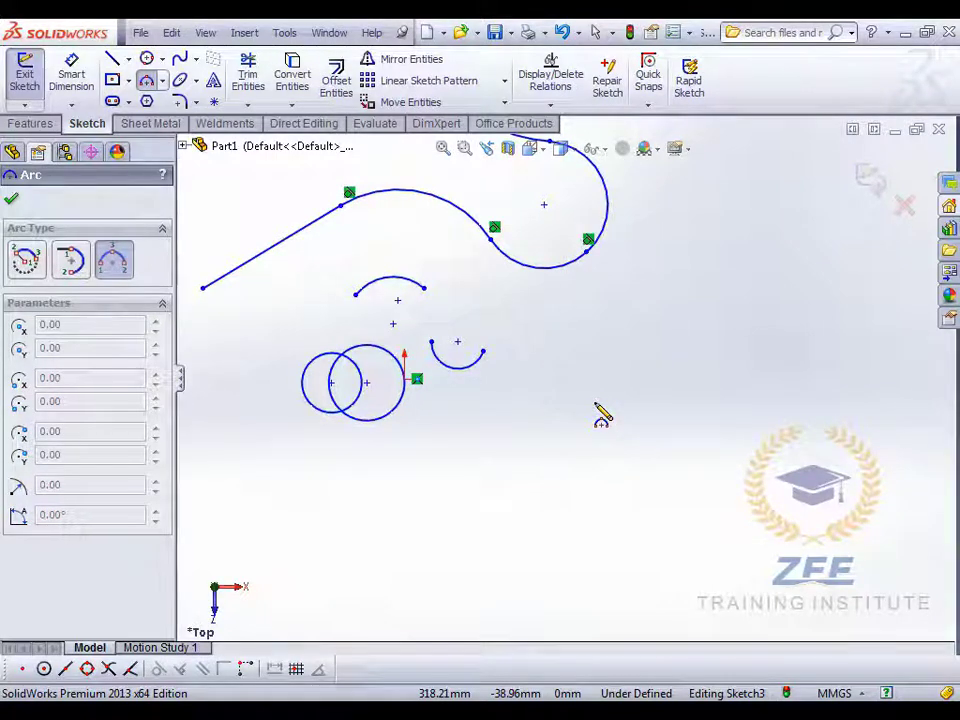
scroll(611, 420, down, 2)
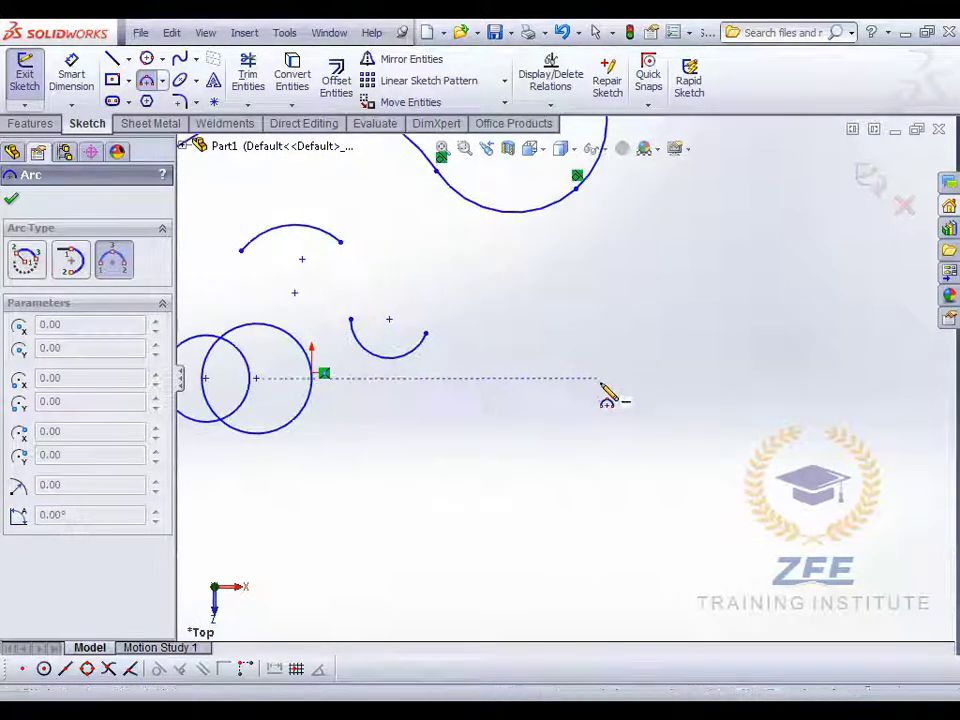
scroll(600, 410, up, 1)
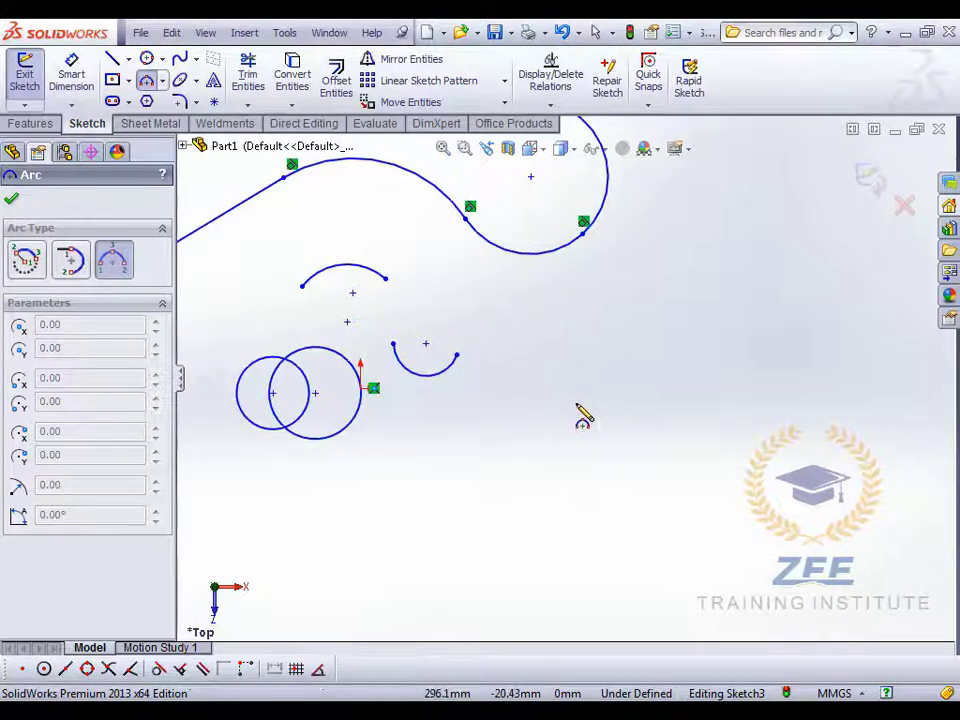
click(577, 404)
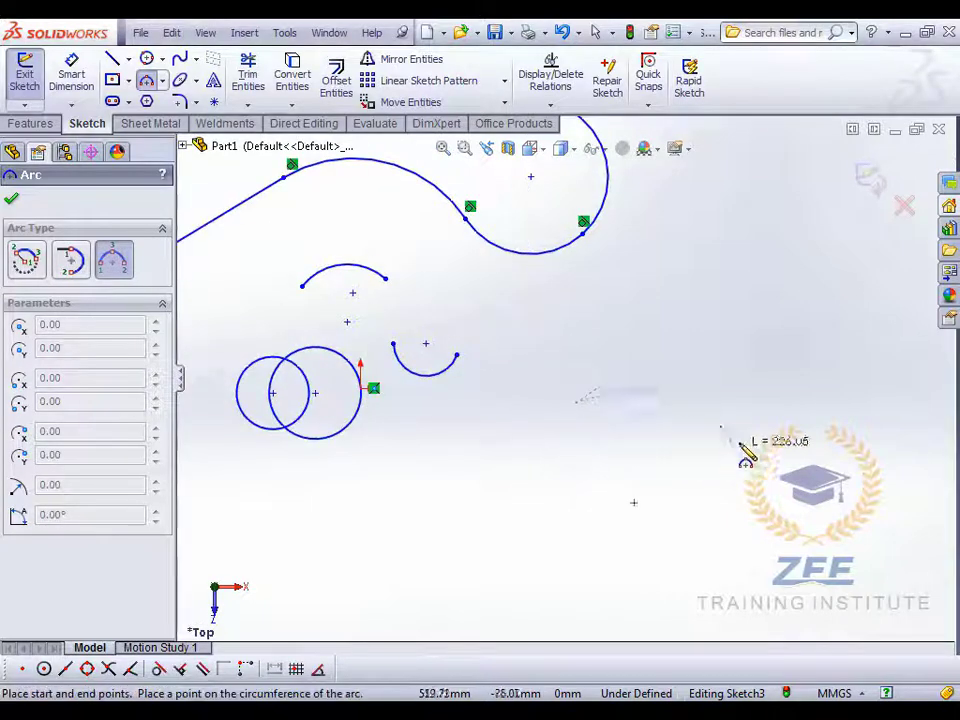
click(765, 404)
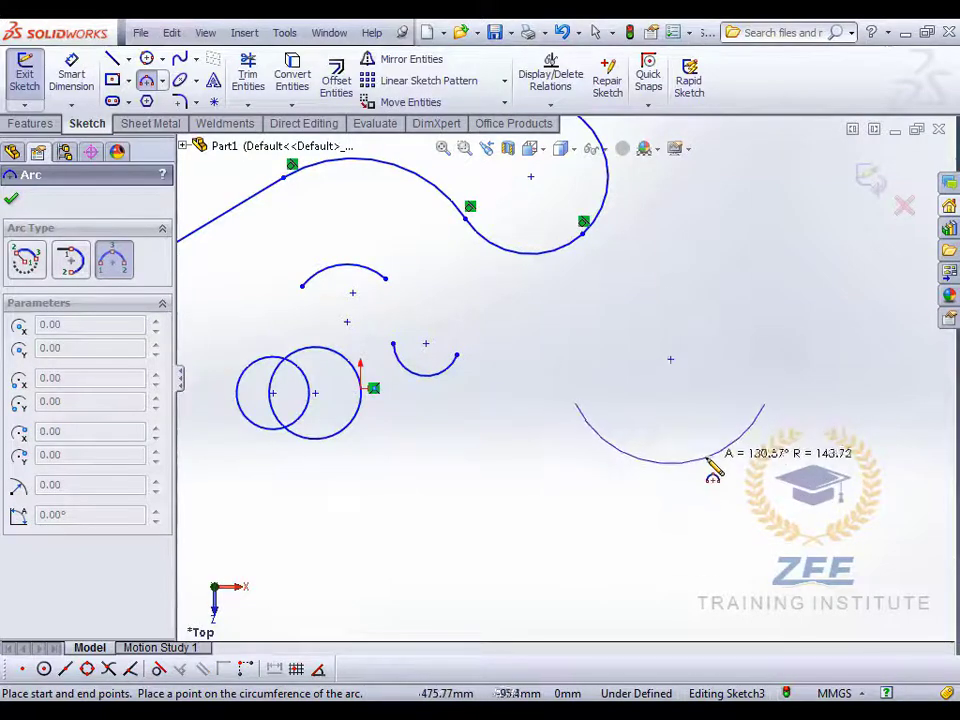
click(716, 465)
key(Escape)
Step: Dimension the three-point arc's radius as 150 mm
scroll(705, 450, down, 2)
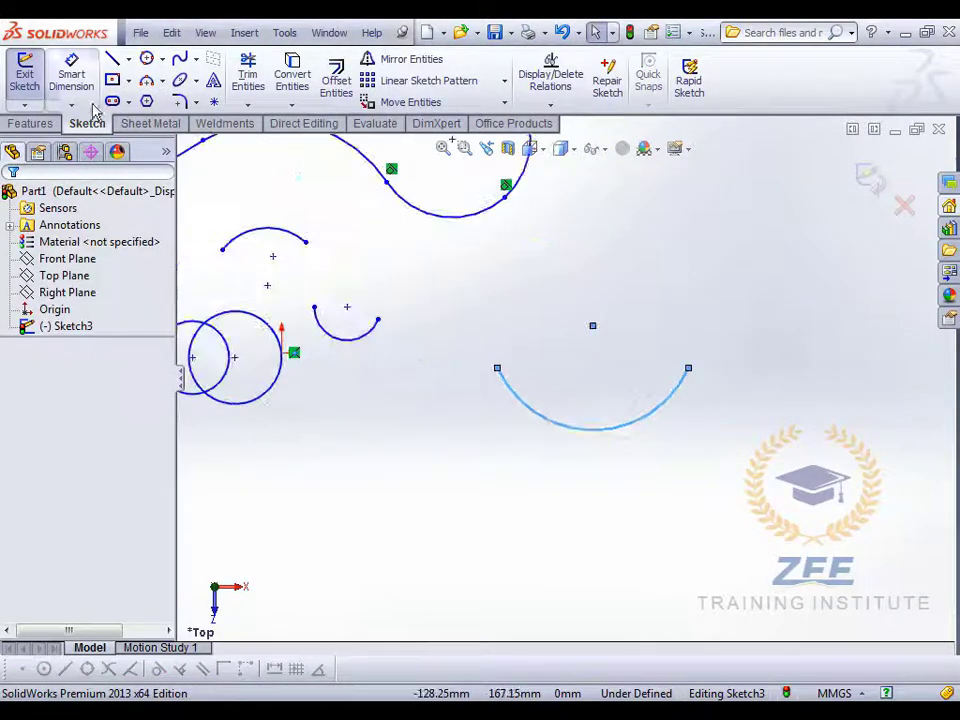
click(71, 75)
click(622, 432)
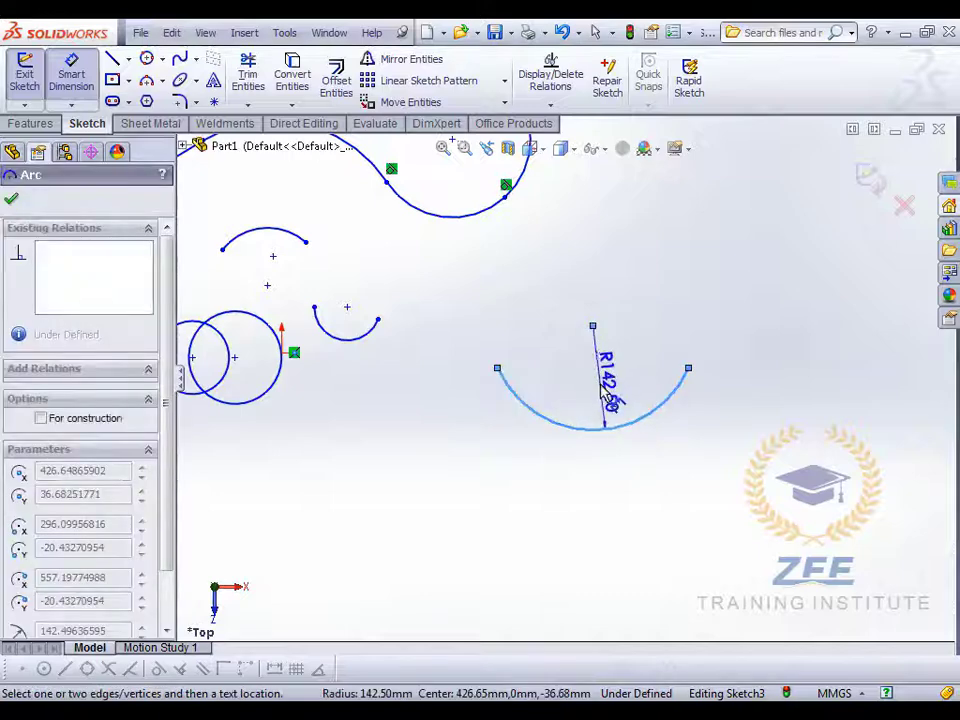
click(615, 395)
text(150)
key(Return)
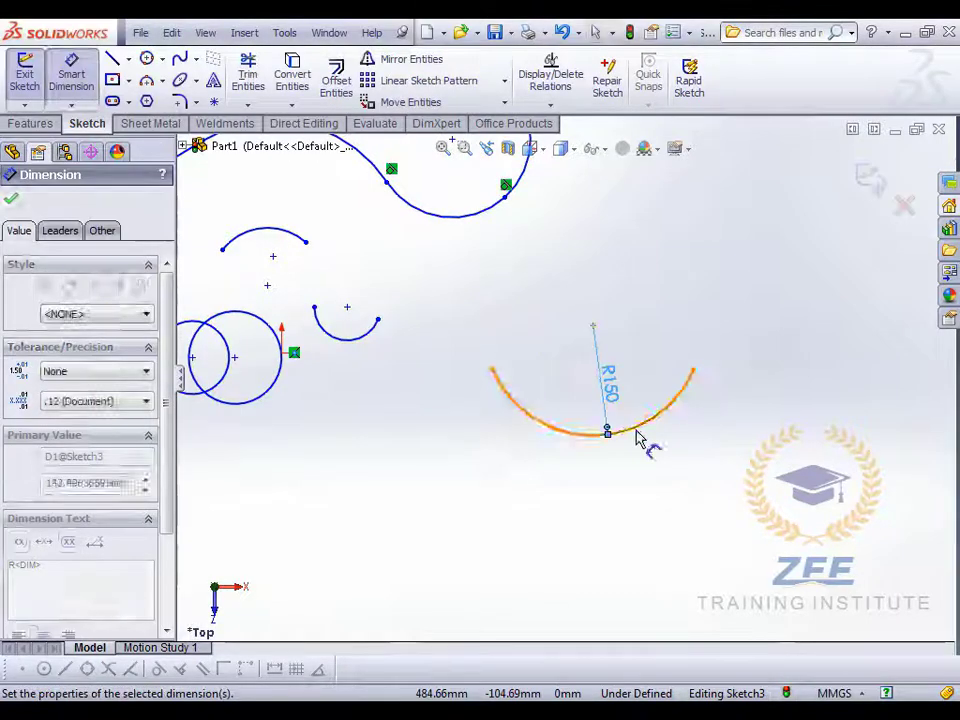
key(Escape)
Step: Try shifting the three-point arc downward, delete its radius dimension, and select the arc
scroll(615, 428, down, 1)
drag(628, 437, 634, 456)
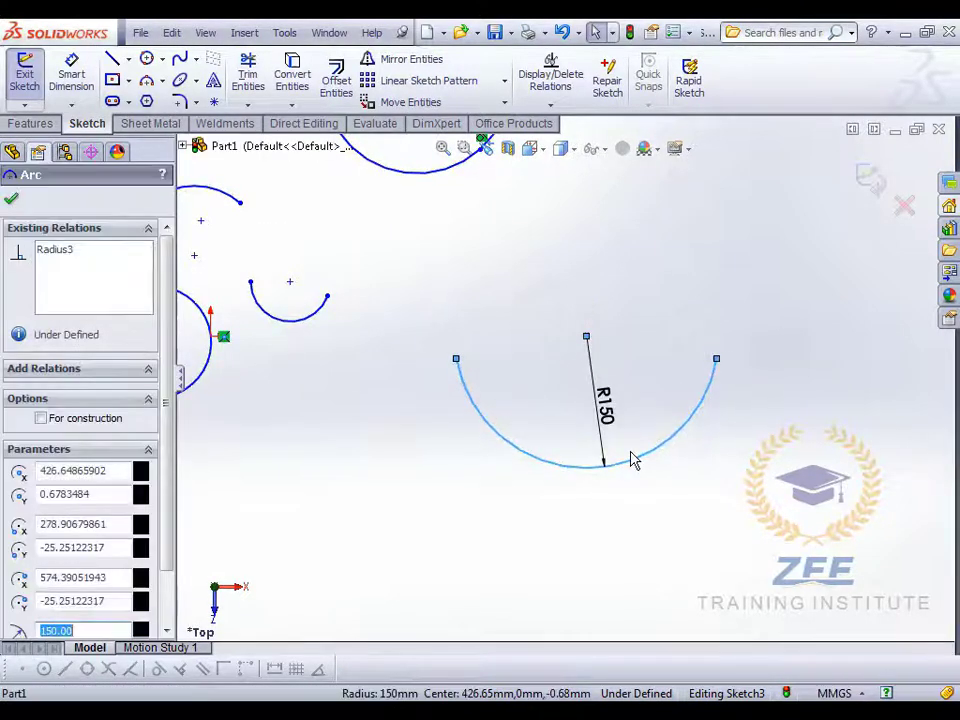
click(613, 400)
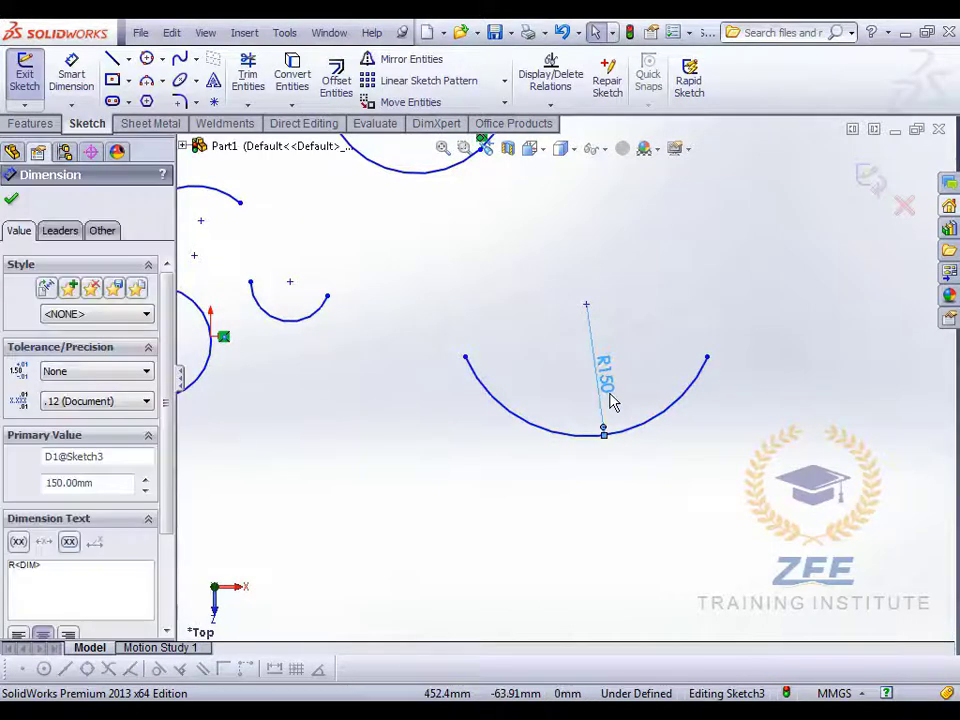
key(Delete)
click(624, 437)
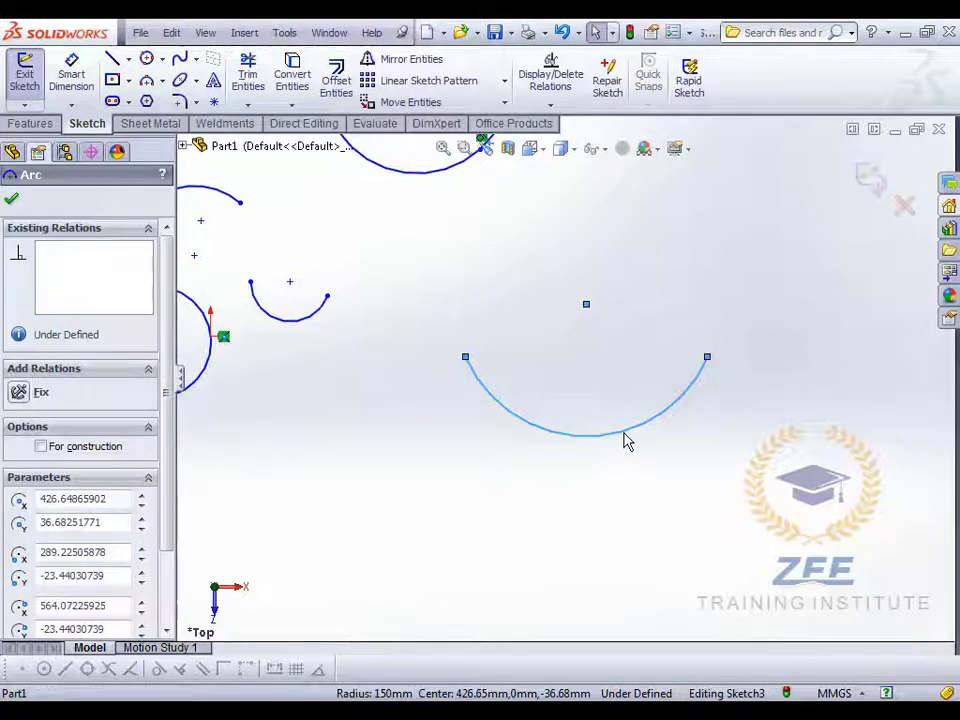
scroll(600, 385, up, 4)
scroll(491, 369, down, 3)
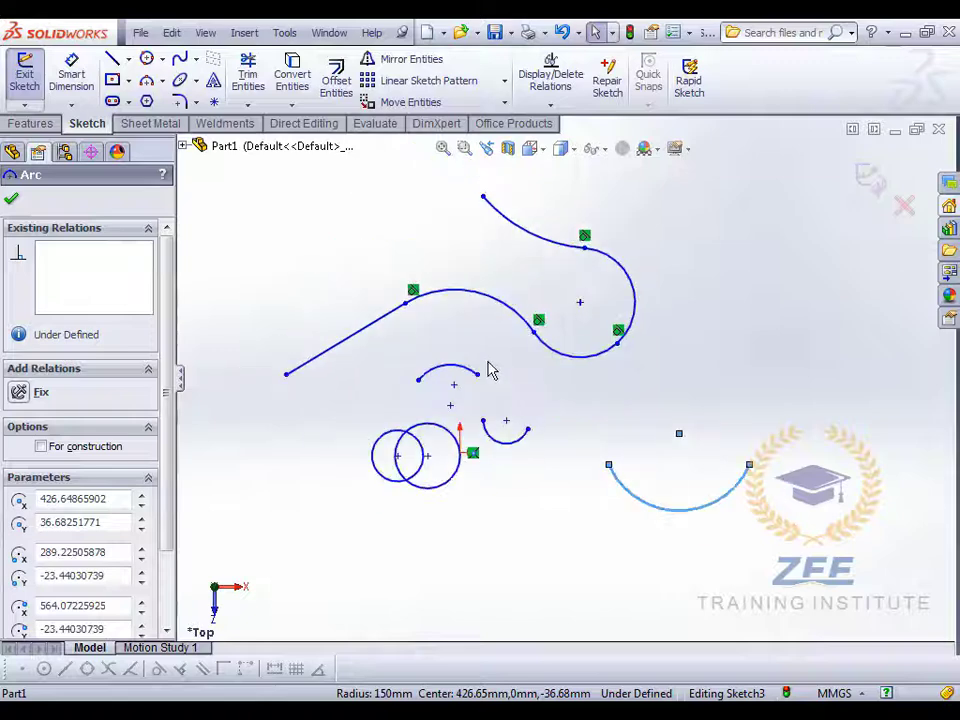
scroll(545, 435, up, 1)
scroll(500, 430, down, 1)
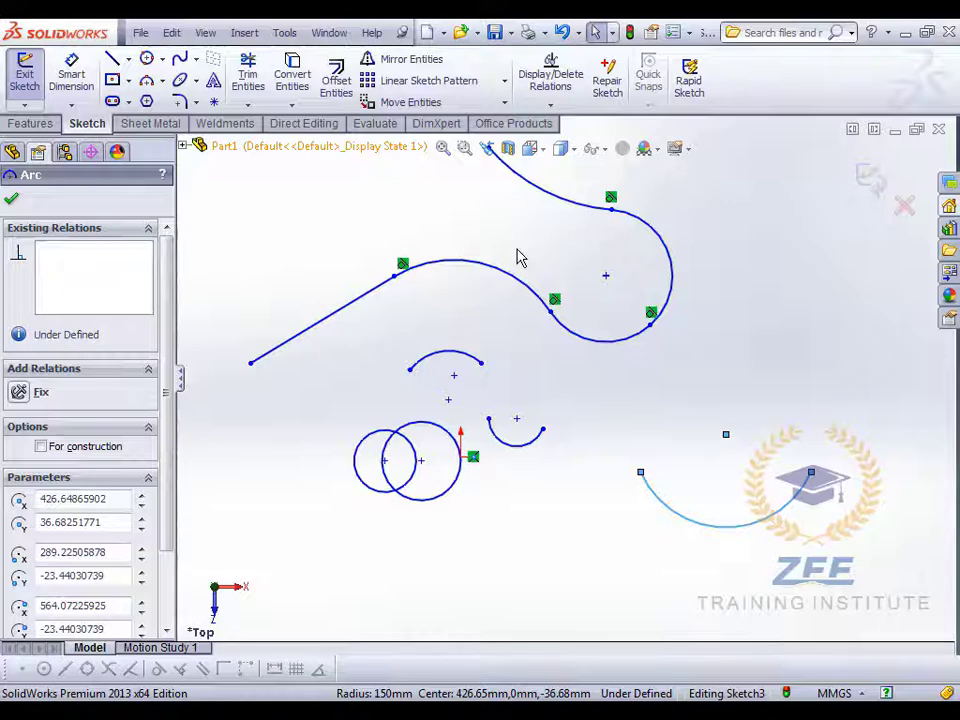
scroll(565, 400, up, 1)
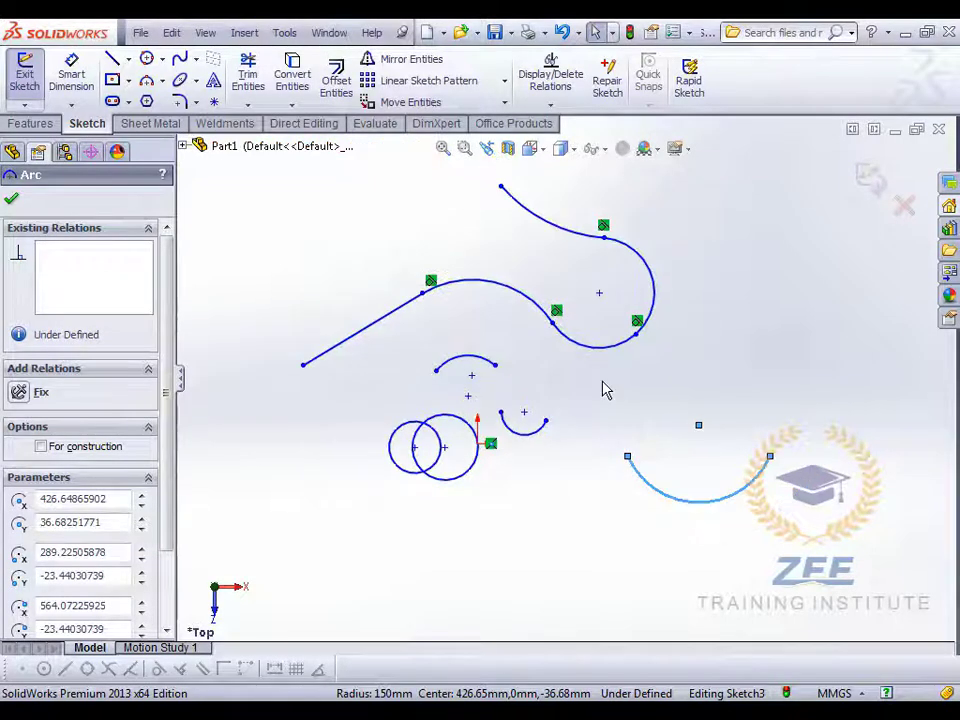
Step: Deselect the three-point arc so that nothing in the sketch remains selected
scroll(585, 388, down, 1)
scroll(587, 360, up, 1)
scroll(595, 345, down, 1)
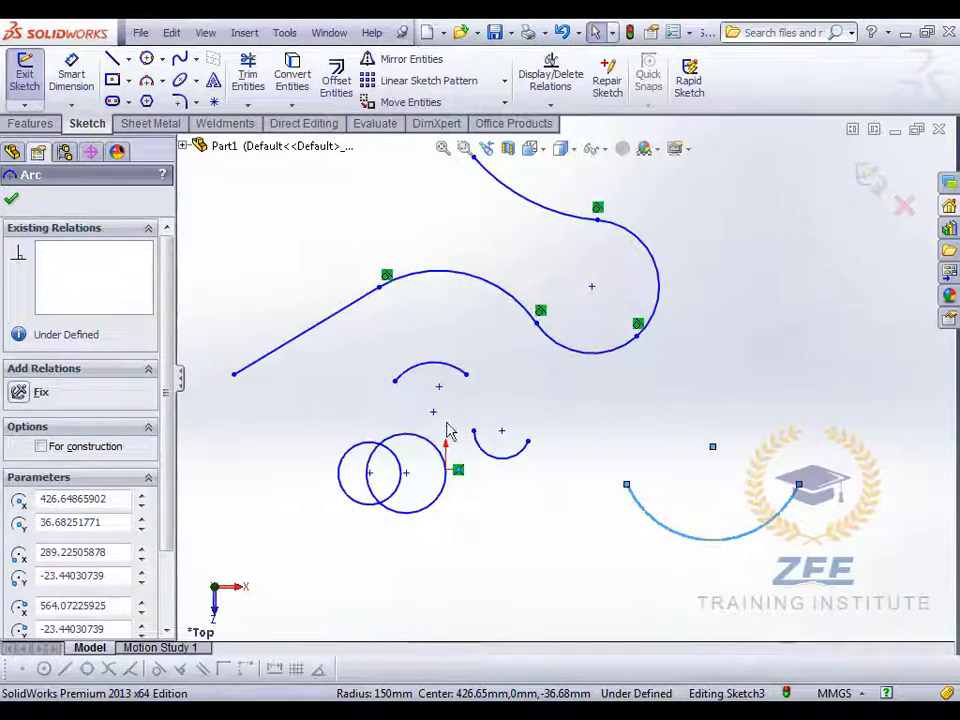
scroll(483, 330, up, 1)
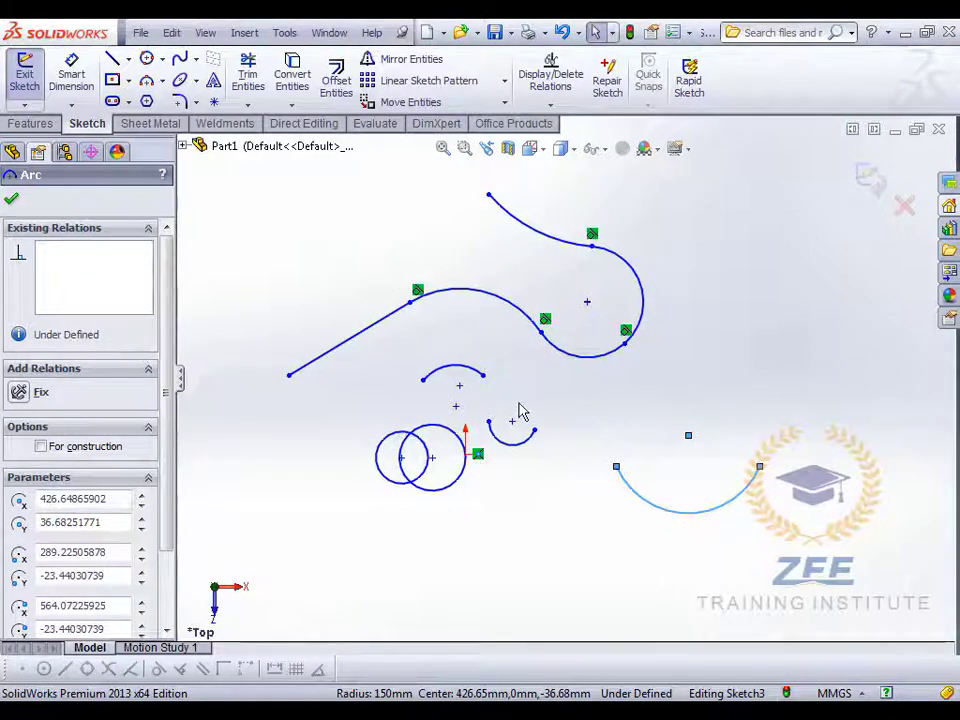
scroll(537, 313, down, 1)
key(Escape)
scroll(770, 385, up, 1)
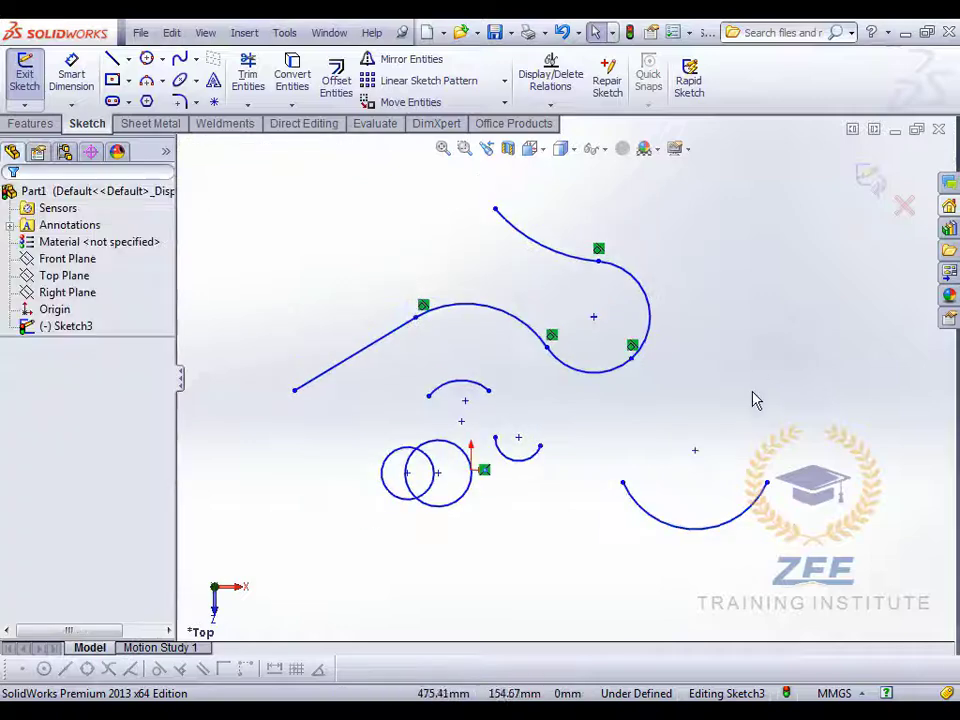
scroll(591, 446, down, 1)
scroll(562, 396, up, 1)
scroll(562, 396, down, 1)
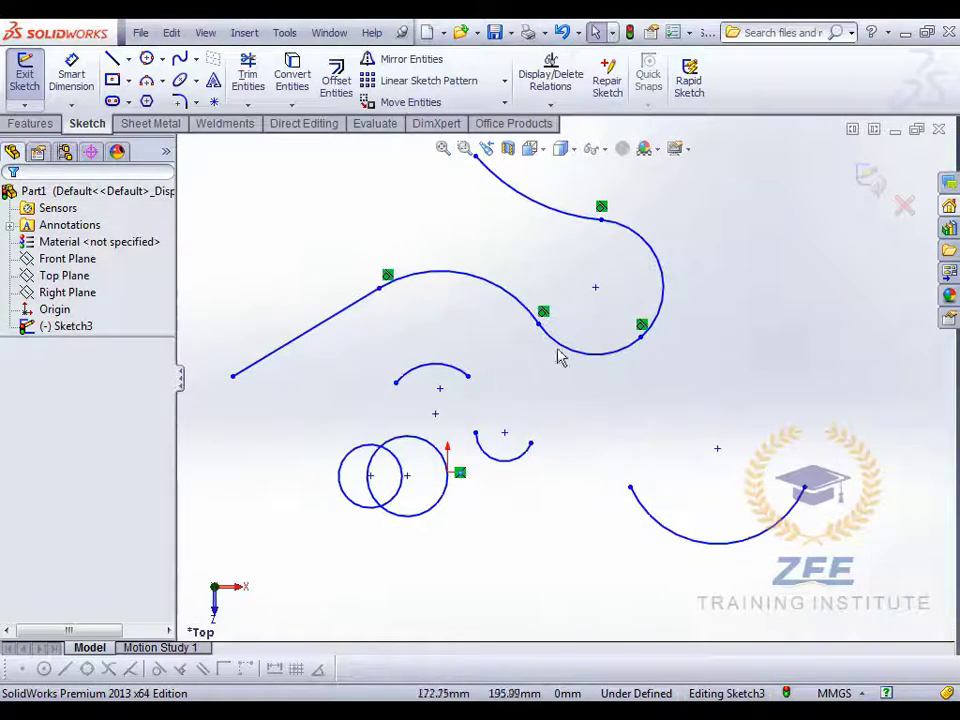
scroll(593, 435, down, 1)
scroll(546, 398, up, 1)
scroll(628, 467, down, 1)
scroll(700, 420, up, 1)
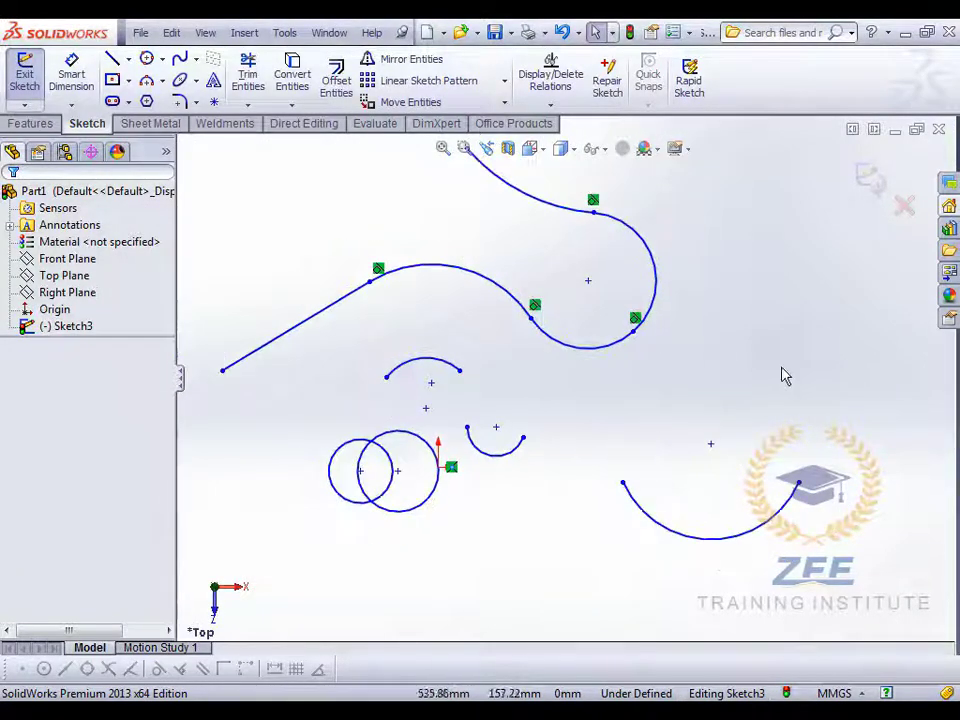
scroll(699, 399, down, 1)
scroll(675, 392, up, 1)
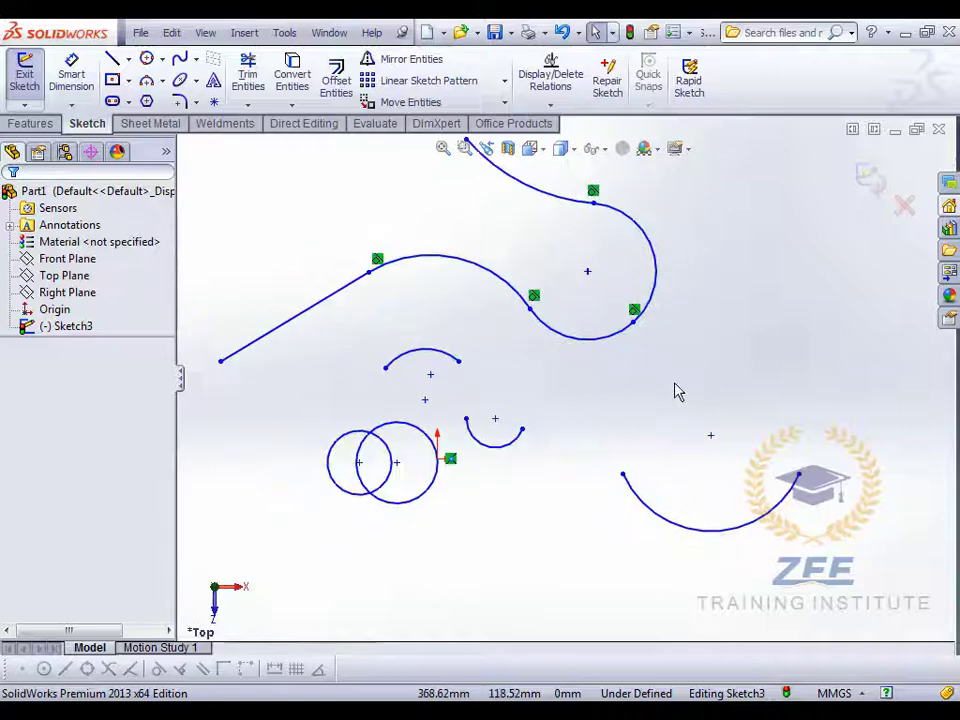
scroll(618, 408, up, 1)
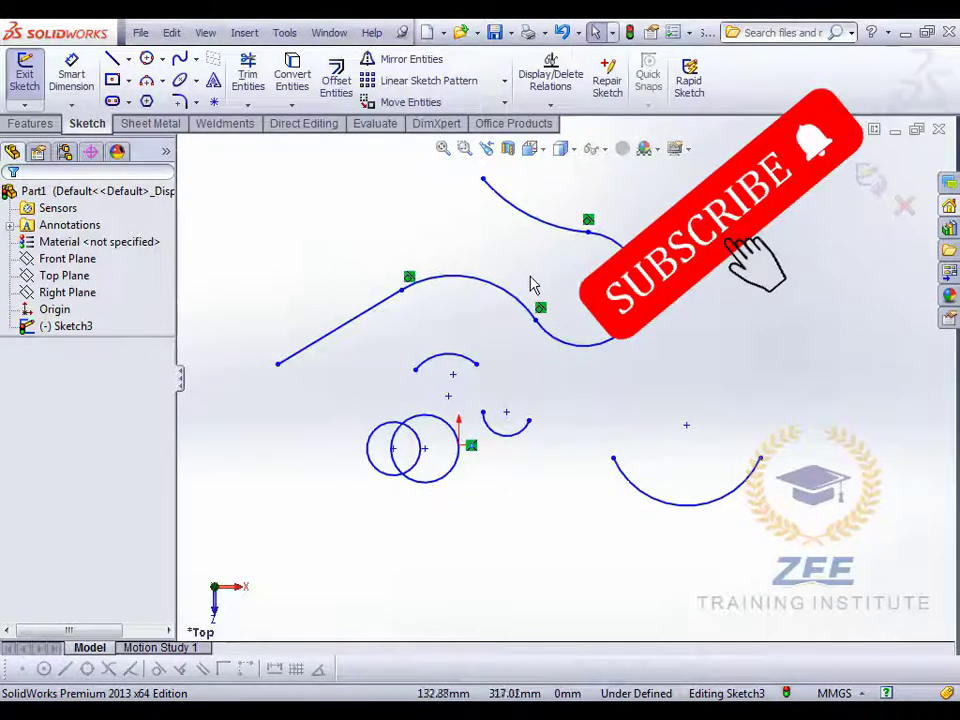
scroll(530, 278, down, 1)
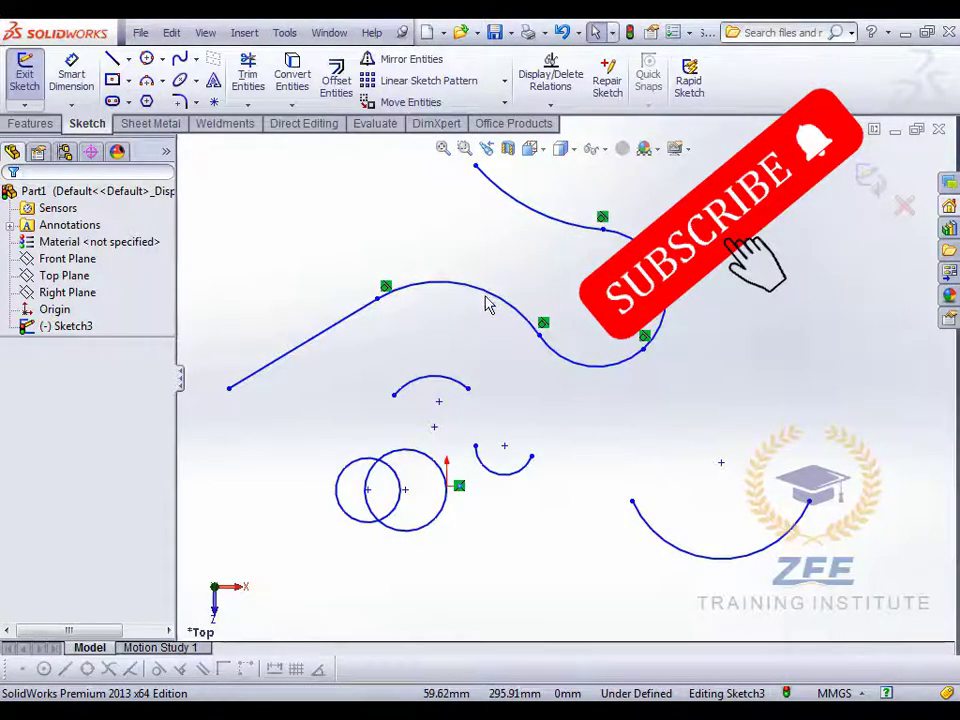